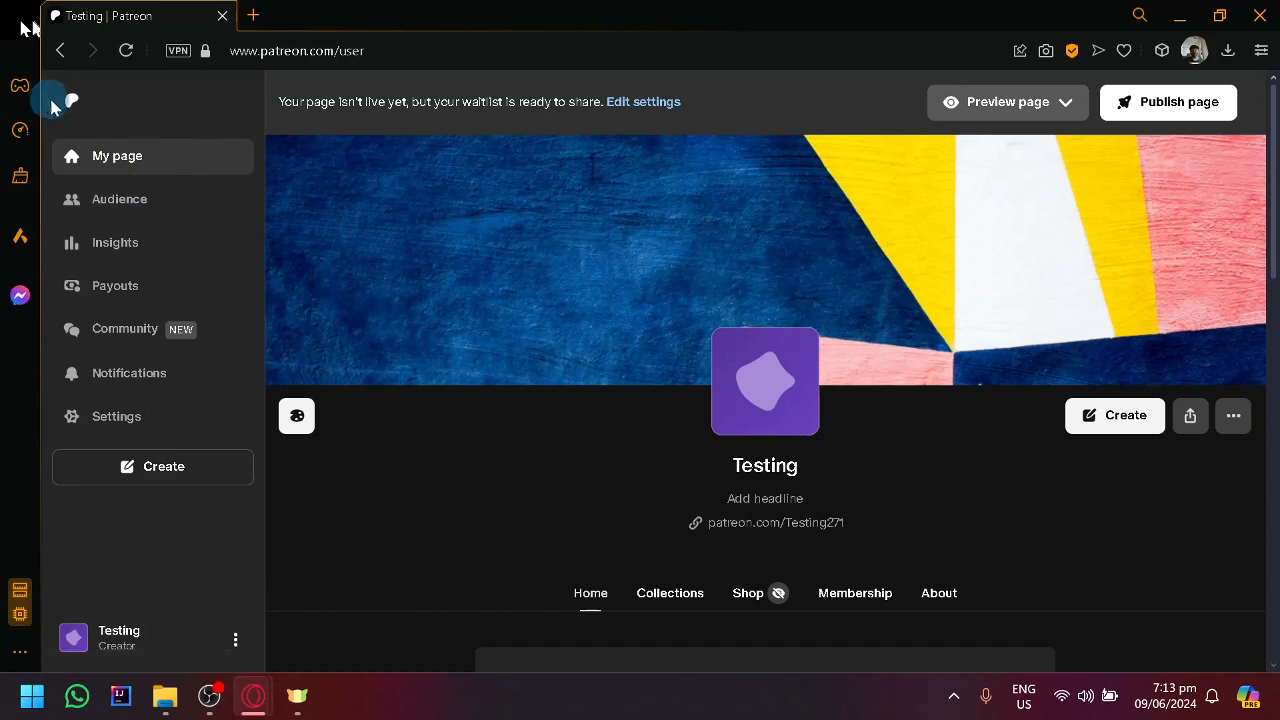
- Examine the creator page's setup checklist and its ways to earn money, from profile photo to digital products
{"action": "left_click", "coordinate": [72, 108]}
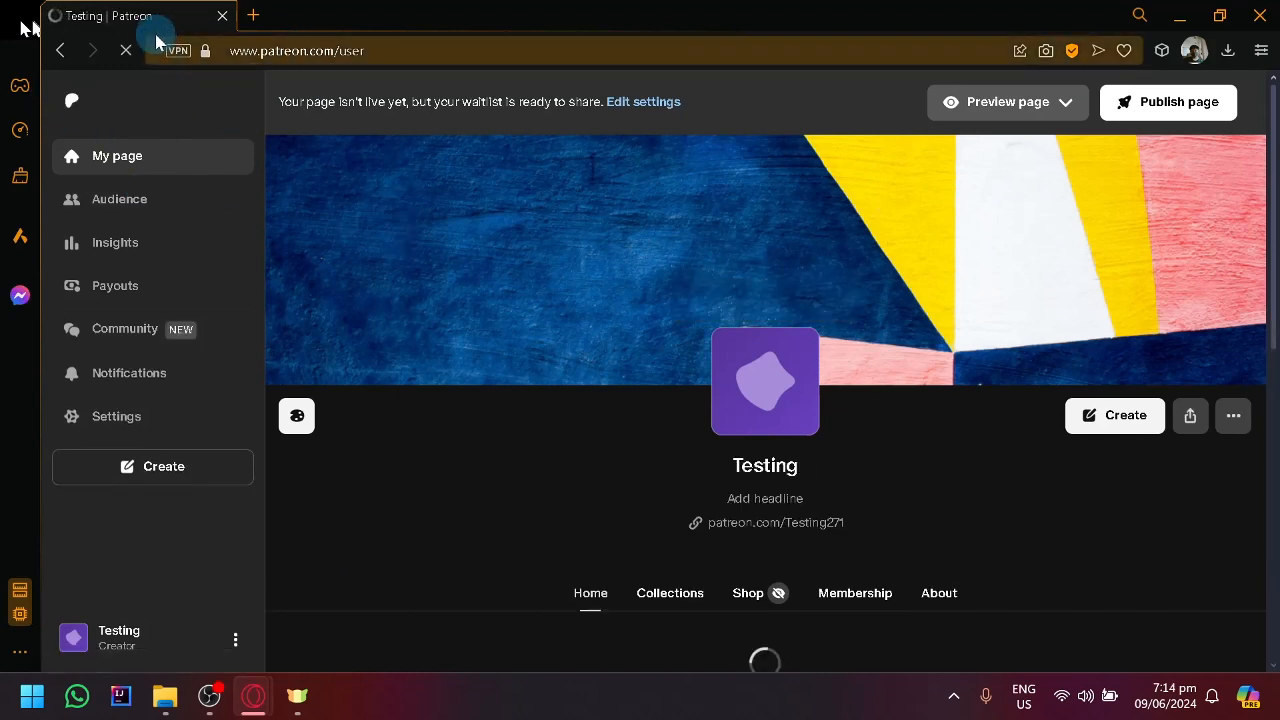
{"action": "scroll", "coordinate": [658, 434], "scroll_direction": "down", "scroll_amount": 4}
{"action": "scroll", "coordinate": [658, 434], "scroll_direction": "up", "scroll_amount": 3}
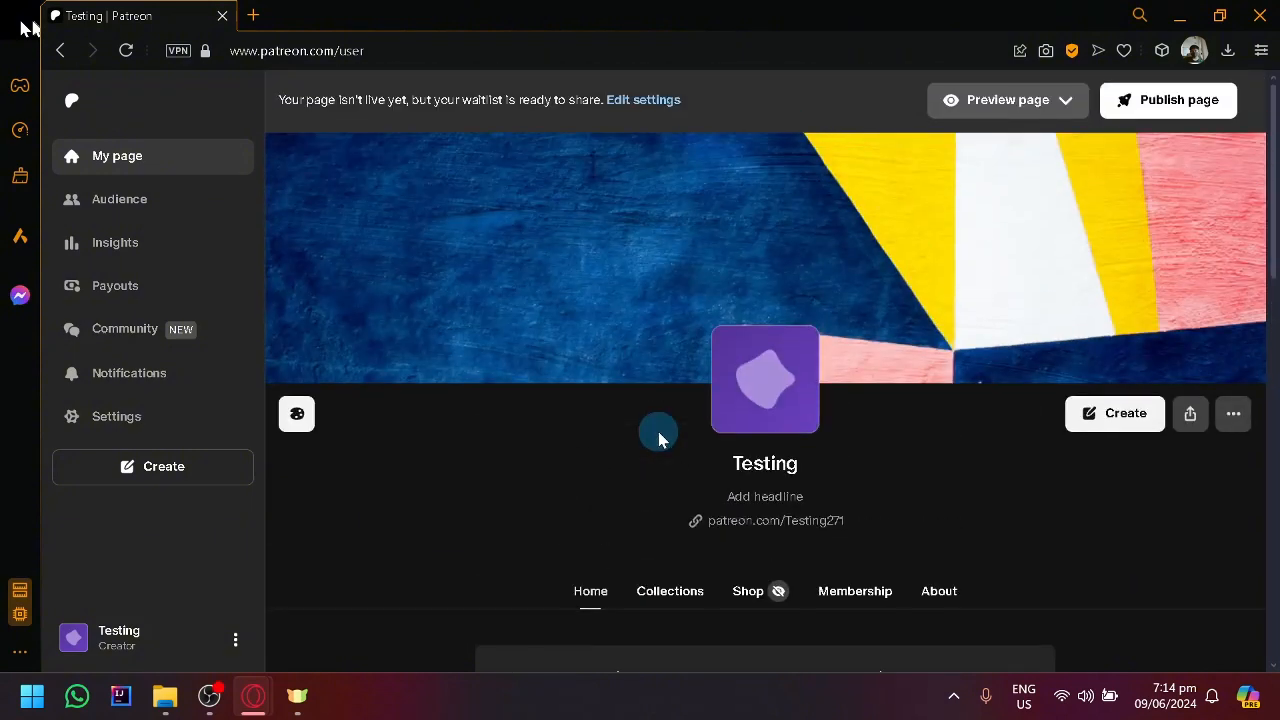
{"action": "scroll", "coordinate": [658, 437], "scroll_direction": "down", "scroll_amount": 3}
{"action": "scroll", "coordinate": [658, 437], "scroll_direction": "down", "scroll_amount": 2}
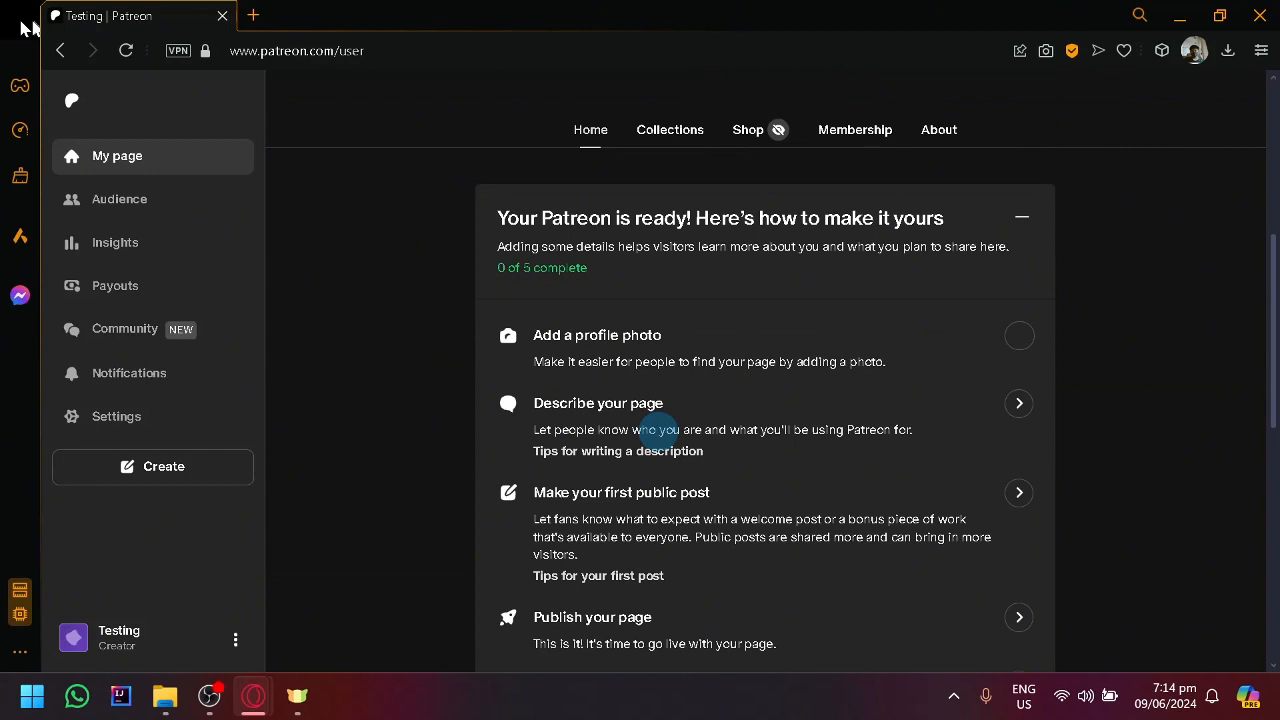
{"action": "scroll", "coordinate": [315, 305], "scroll_direction": "up", "scroll_amount": 3}
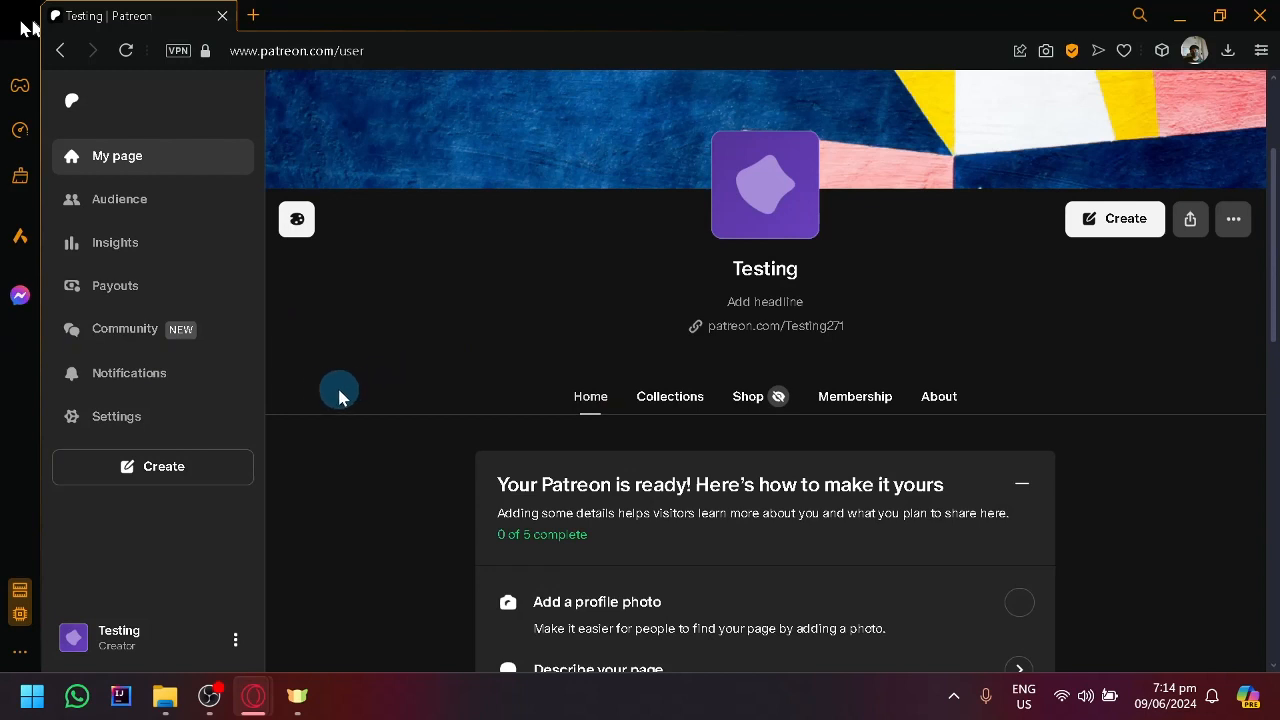
{"action": "scroll", "coordinate": [503, 460], "scroll_direction": "down", "scroll_amount": 1}
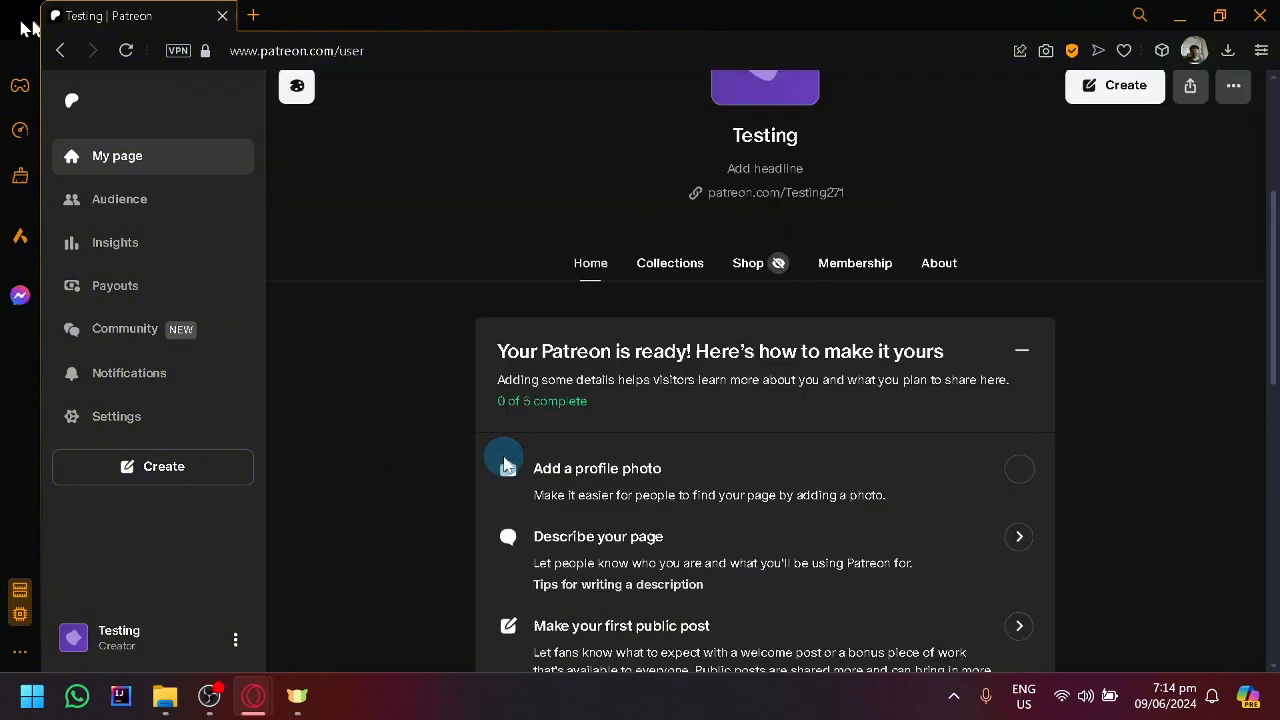
{"action": "scroll", "coordinate": [505, 463], "scroll_direction": "down", "scroll_amount": 1}
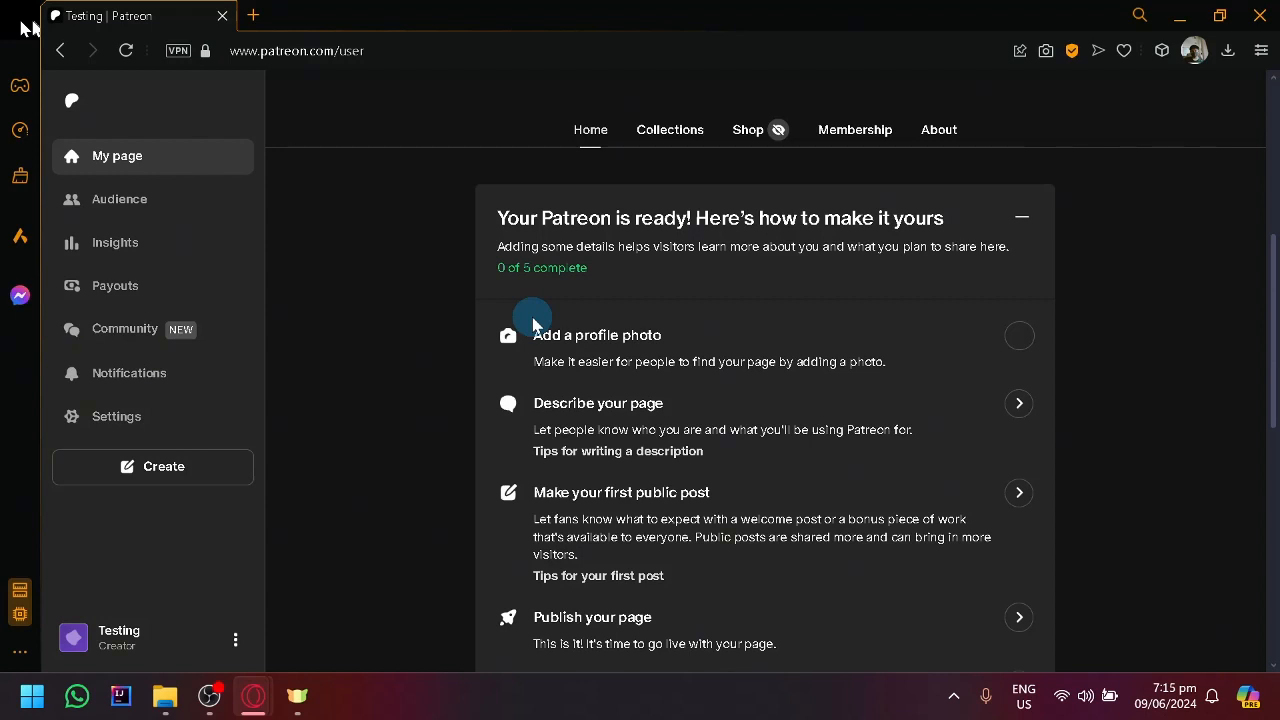
{"action": "scroll", "coordinate": [530, 337], "scroll_direction": "down", "scroll_amount": 3}
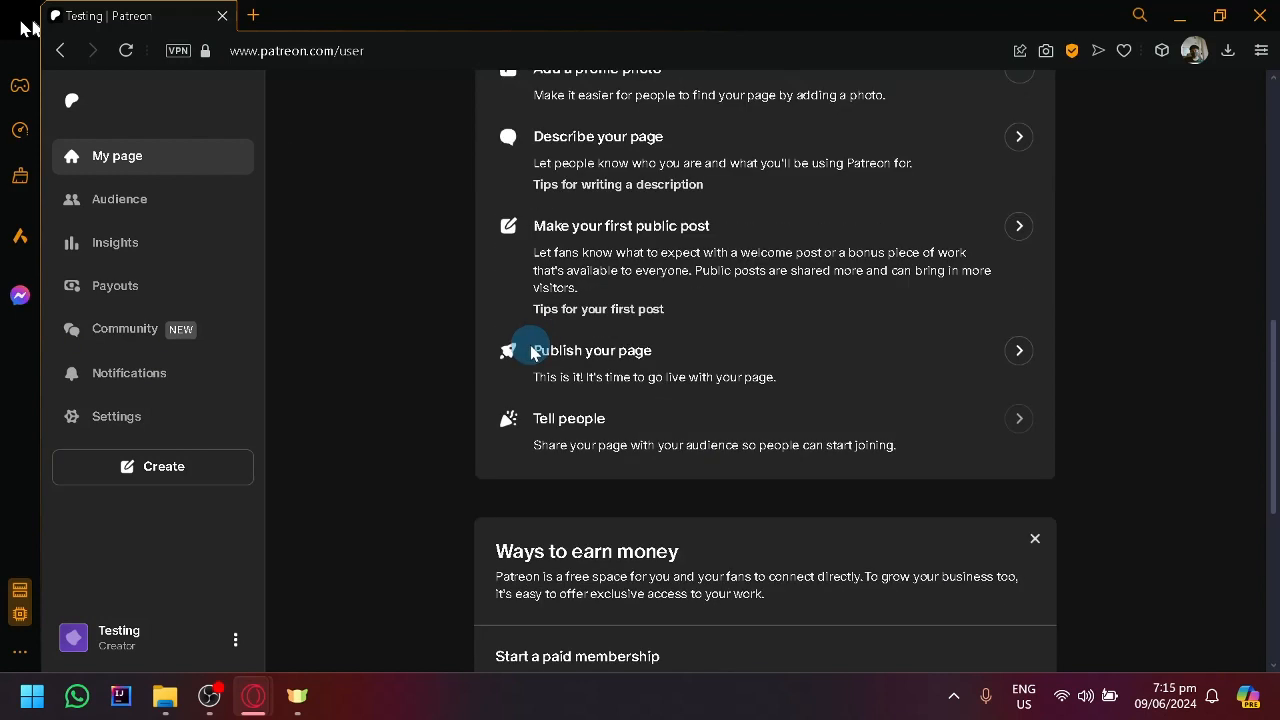
{"action": "scroll", "coordinate": [525, 425], "scroll_direction": "up", "scroll_amount": 3}
{"action": "scroll", "coordinate": [548, 449], "scroll_direction": "down", "scroll_amount": 2}
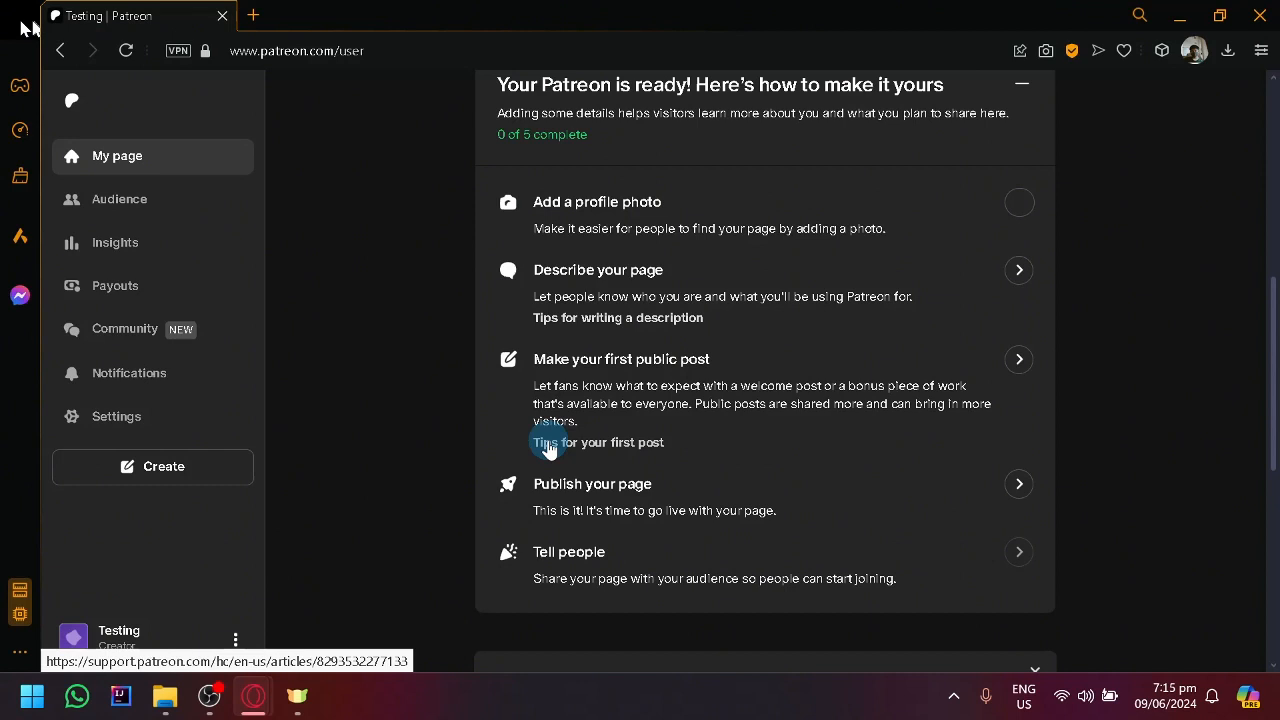
{"action": "scroll", "coordinate": [560, 430], "scroll_direction": "up", "scroll_amount": 4}
{"action": "scroll", "coordinate": [700, 410], "scroll_direction": "down", "scroll_amount": 2}
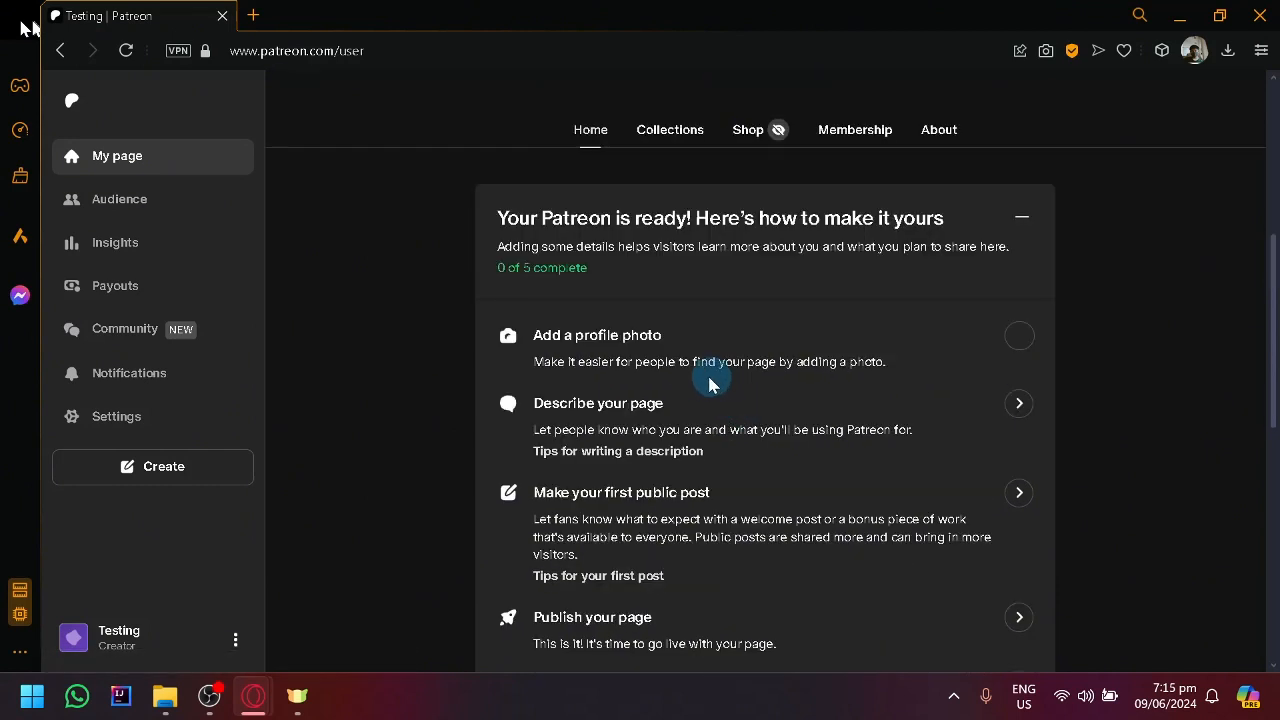
{"action": "scroll", "coordinate": [585, 348], "scroll_direction": "down", "scroll_amount": 2}
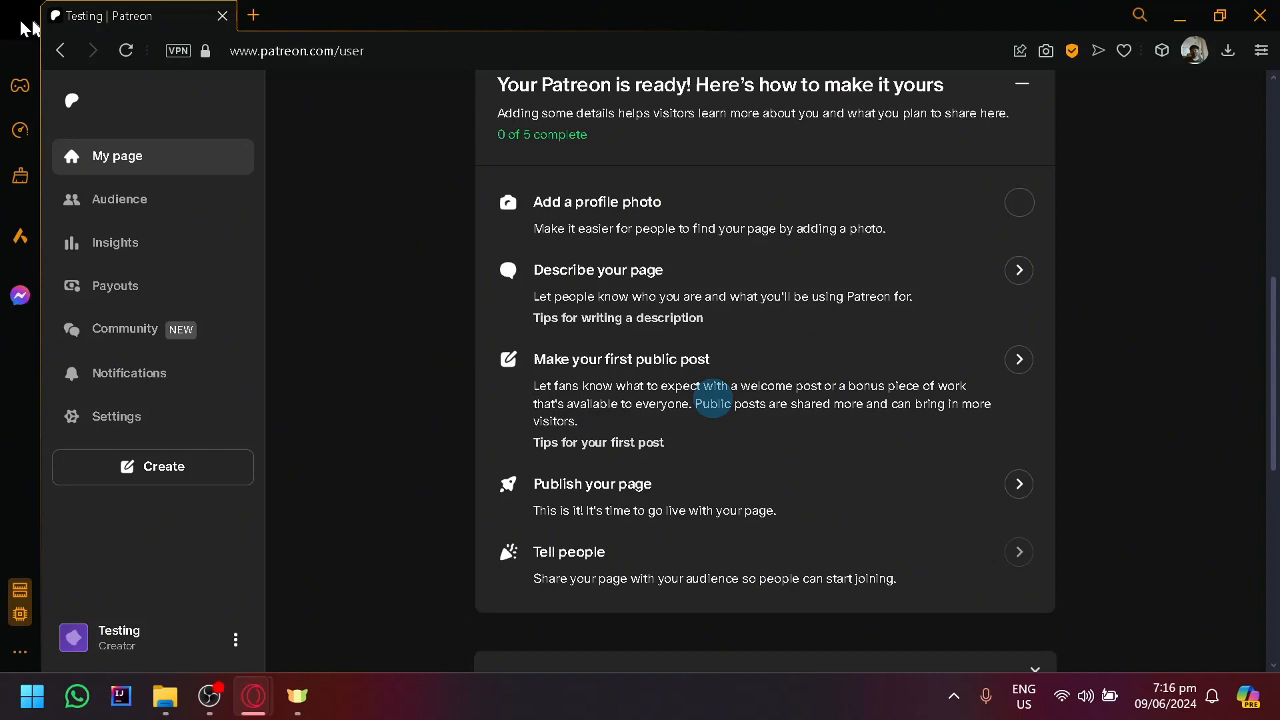
{"action": "scroll", "coordinate": [714, 423], "scroll_direction": "down", "scroll_amount": 1}
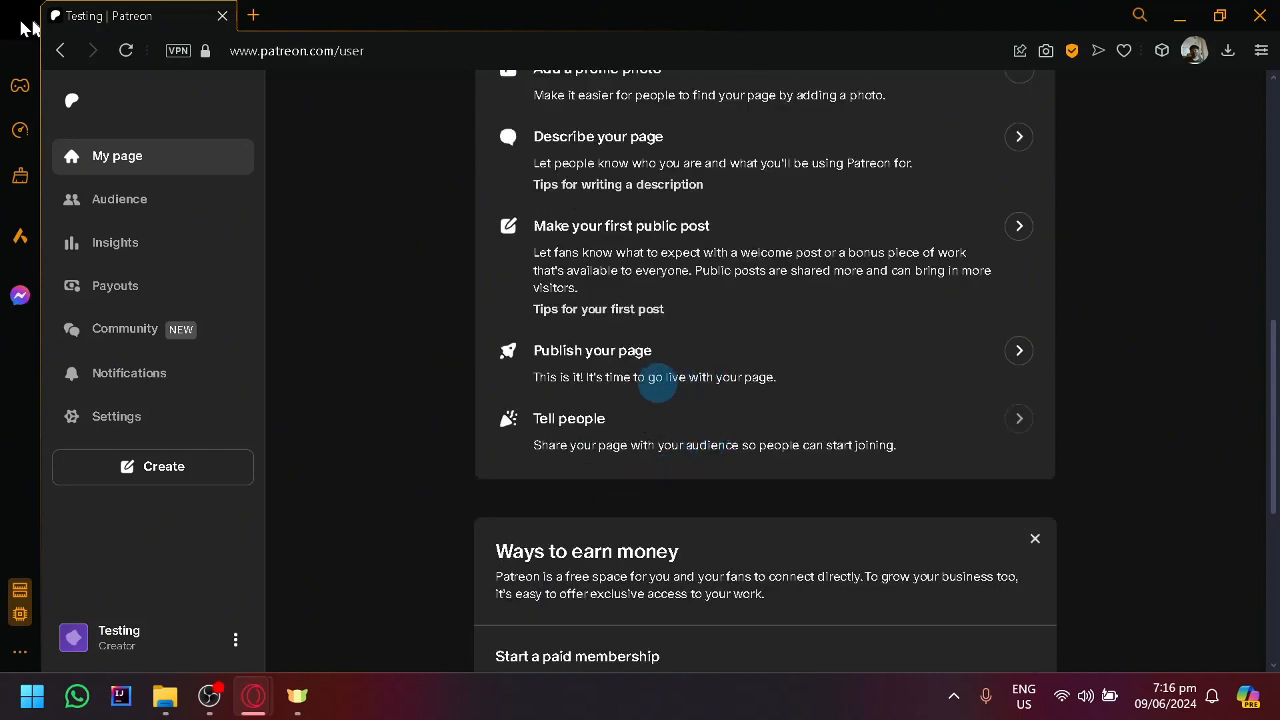
{"action": "scroll", "coordinate": [786, 294], "scroll_direction": "down", "scroll_amount": 2}
{"action": "scroll", "coordinate": [786, 306], "scroll_direction": "up", "scroll_amount": 8}
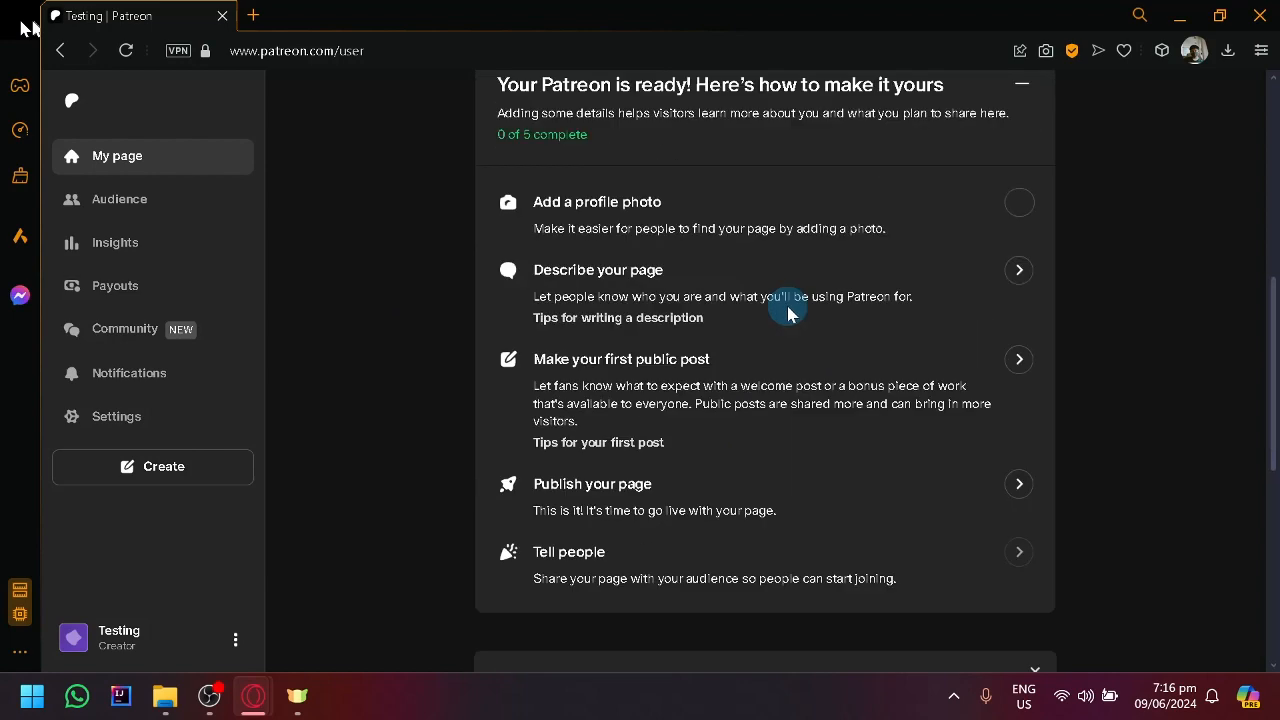
{"action": "scroll", "coordinate": [763, 342], "scroll_direction": "down", "scroll_amount": 8}
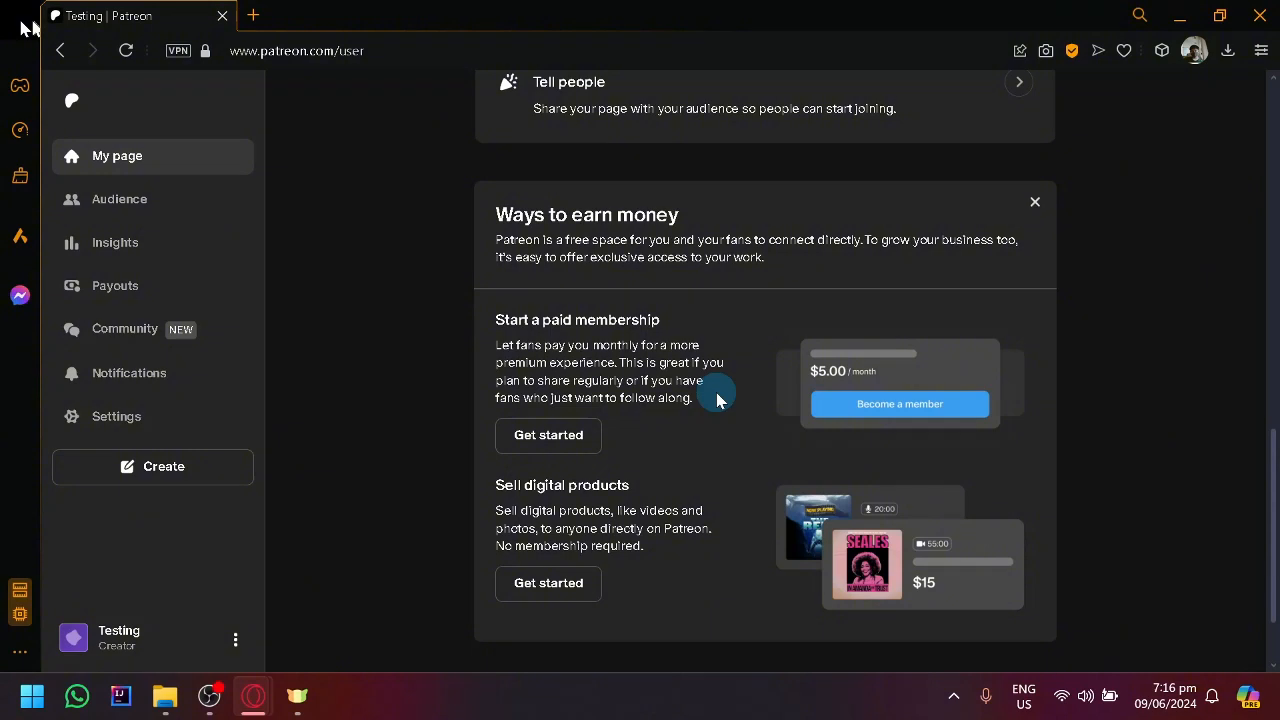
{"action": "scroll", "coordinate": [716, 398], "scroll_direction": "up", "scroll_amount": 8}
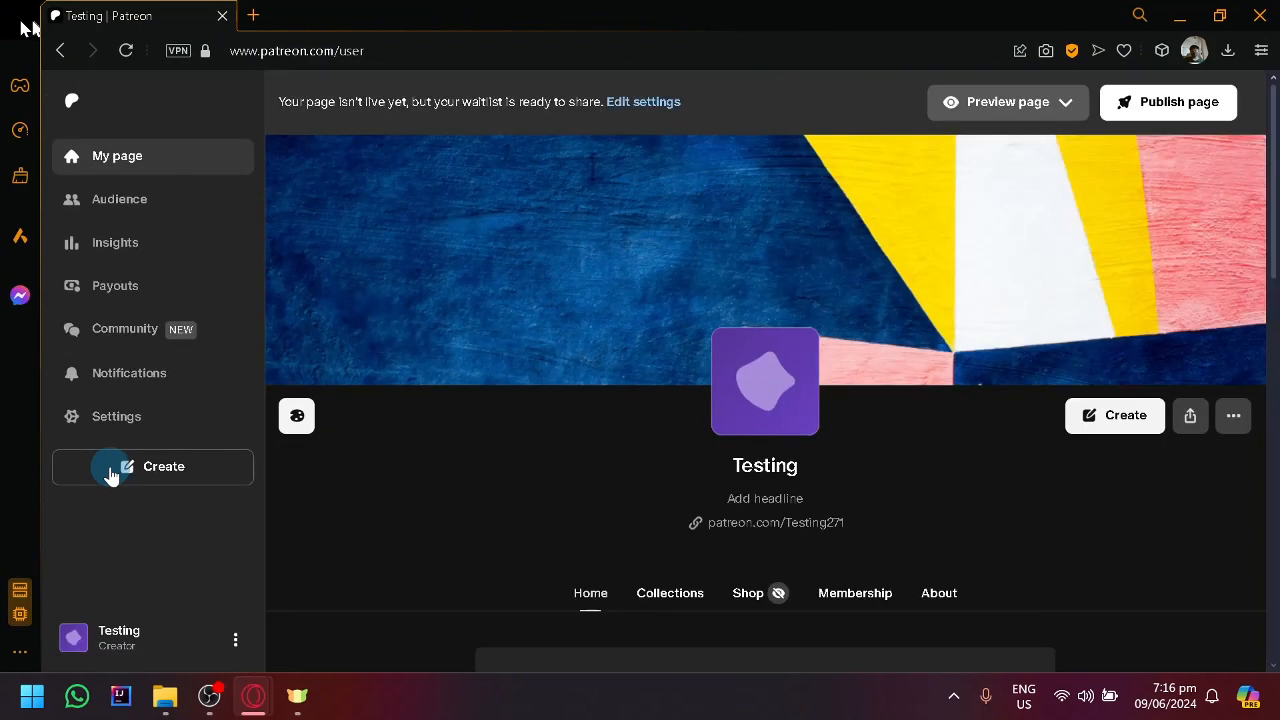
- Start a new text post and title it "Help me achieve enough for my surgery"
{"action": "left_click", "coordinate": [111, 472]}
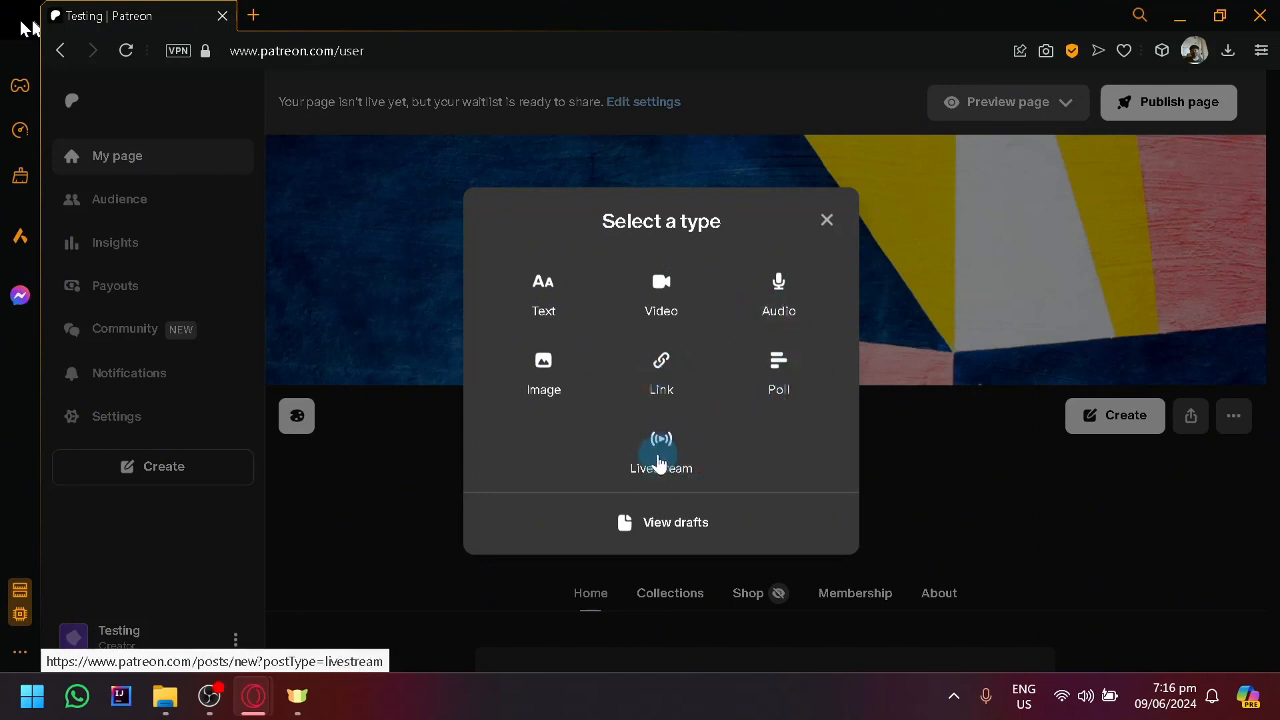
{"action": "left_click", "coordinate": [562, 285]}
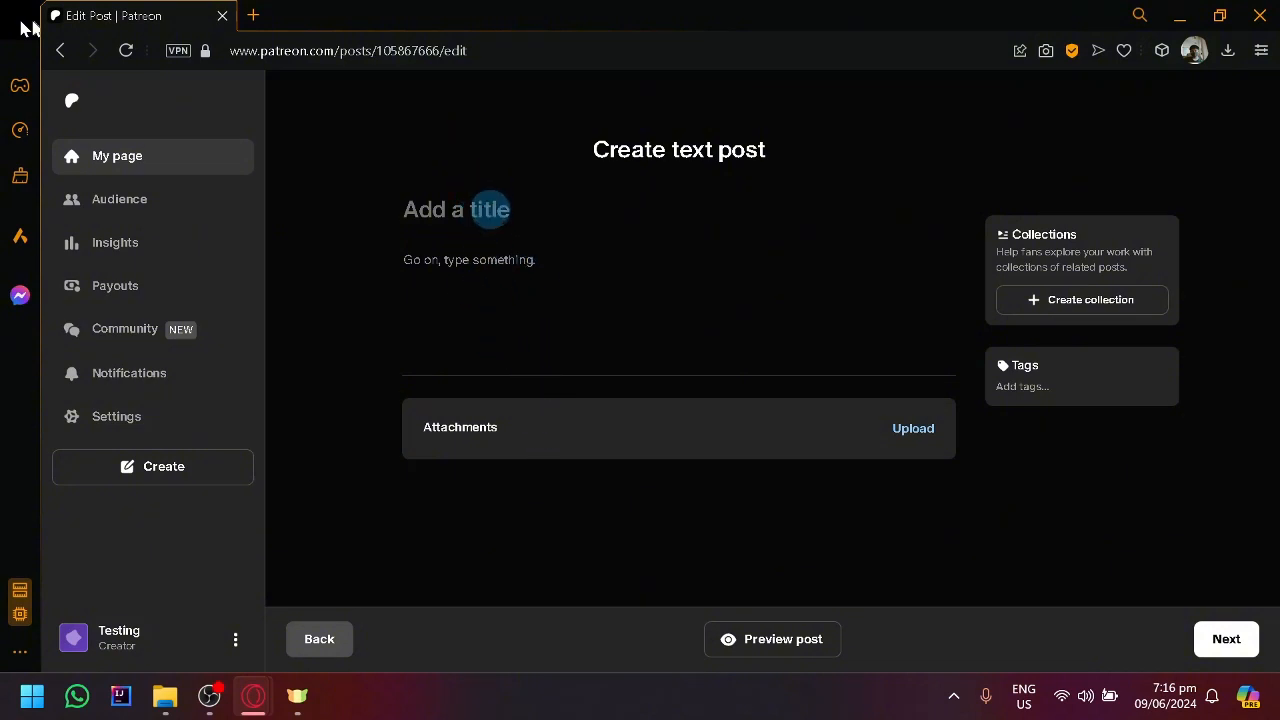
{"action": "left_click", "coordinate": [490, 209]}
{"action": "type", "text": "Gek"}
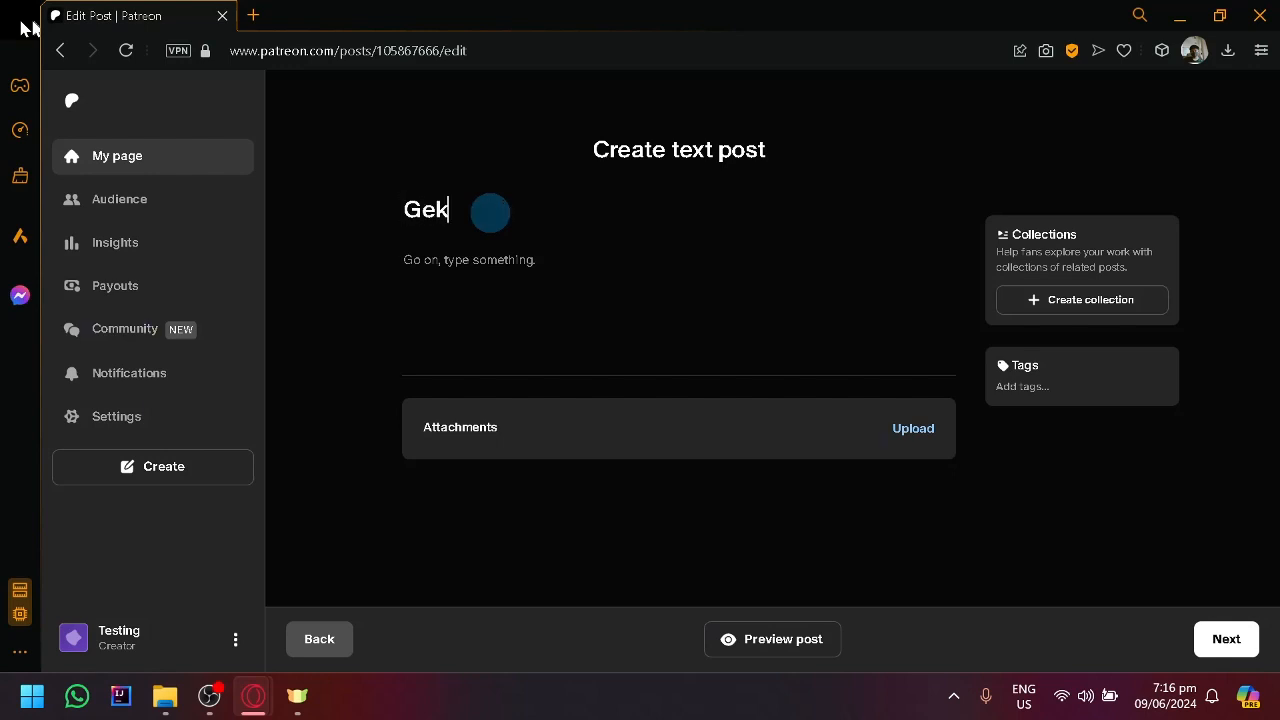
{"action": "key", "text": "BackSpace"}
{"action": "key", "text": "BackSpace"}
{"action": "key", "text": "BackSpace"}
{"action": "type", "text": "Help me fo"}
{"action": "key", "text": "BackSpace"}
{"action": "key", "text": "BackSpace"}
{"action": "type", "text": "ac"}
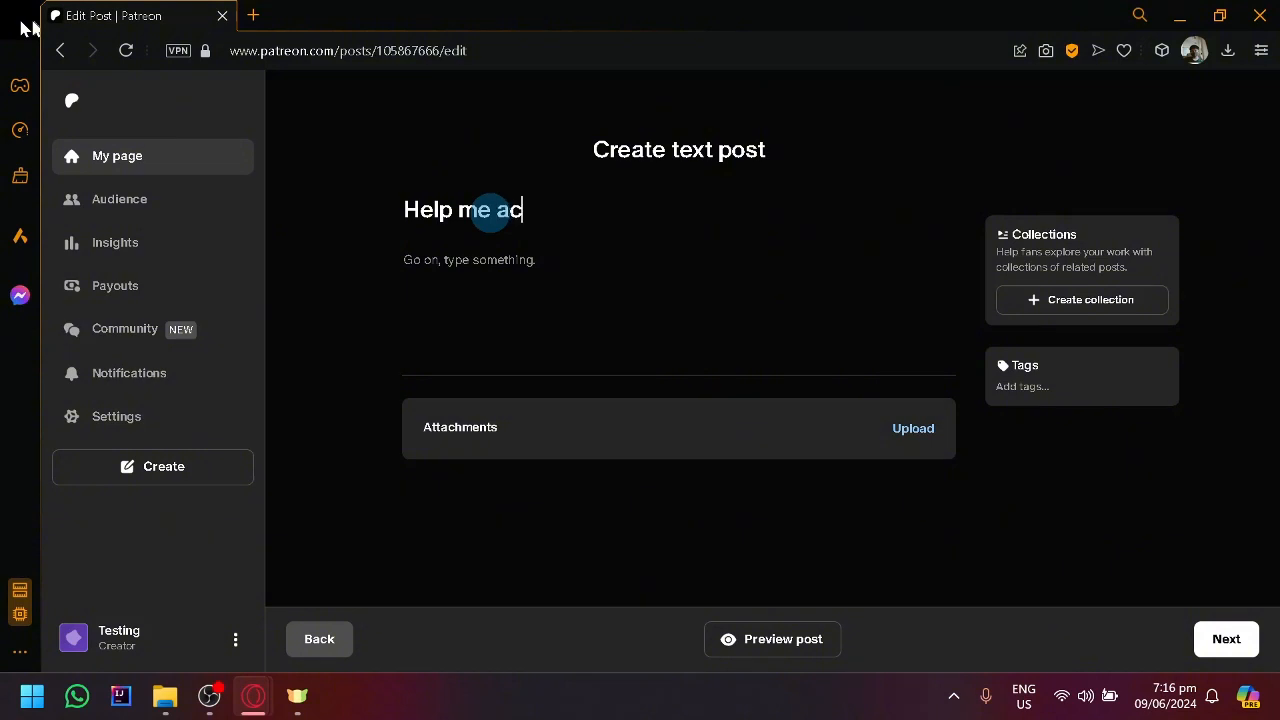
{"action": "type", "text": "hieve enough for "}
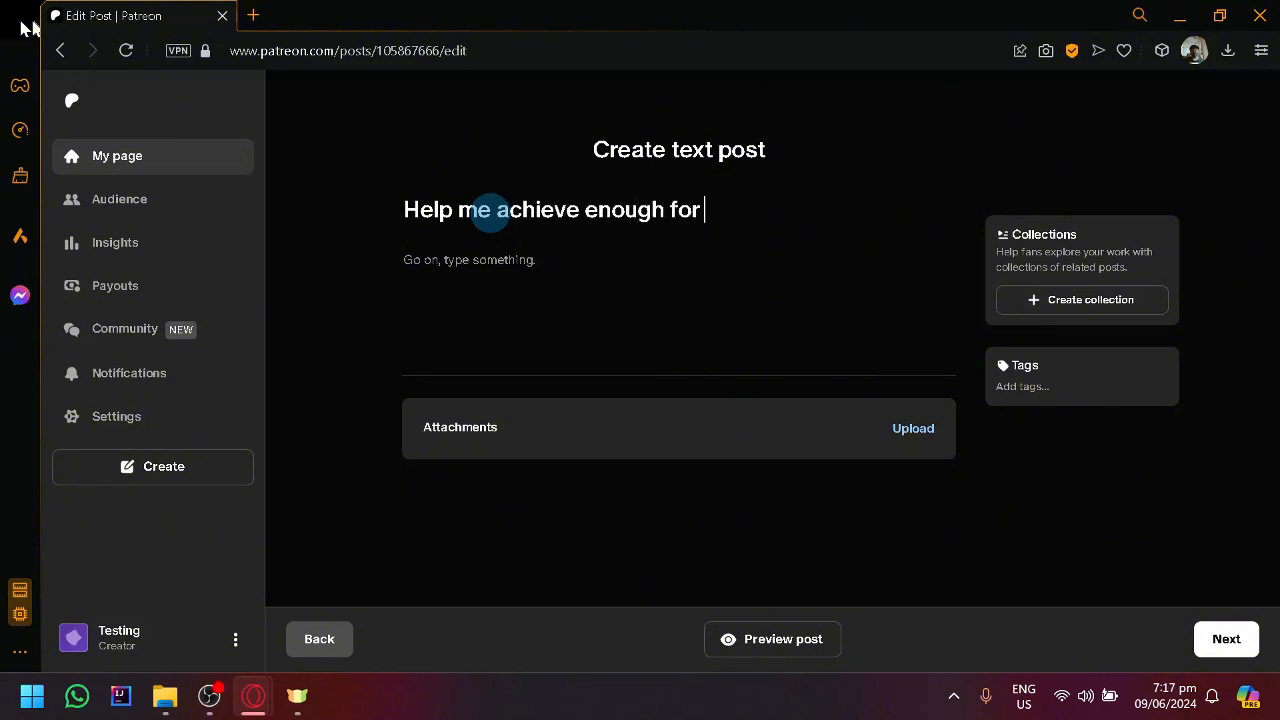
{"action": "type", "text": "my"}
{"action": "key", "text": "BackSpace"}
{"action": "type", "text": "my surge"}
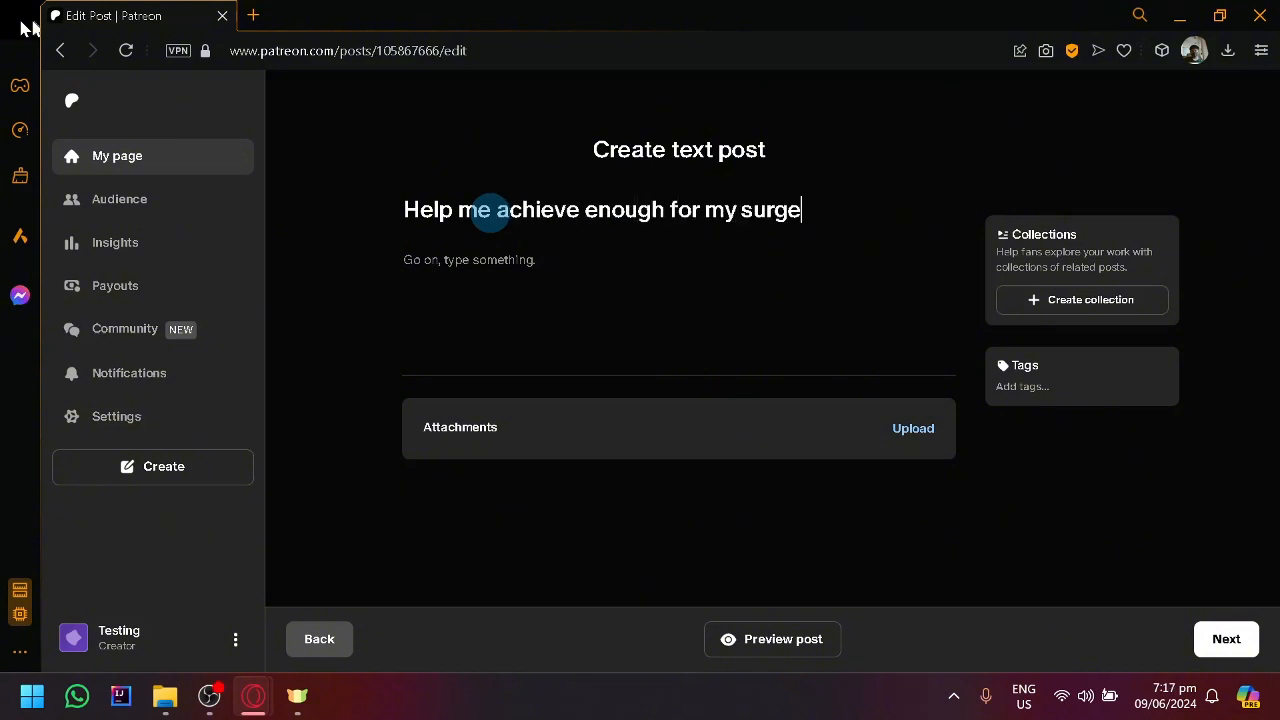
{"action": "type", "text": "ry"}
- Write the post body "Recently i have been a victim of an accident and i need surgery but i dont have money"
{"action": "left_click", "coordinate": [507, 278]}
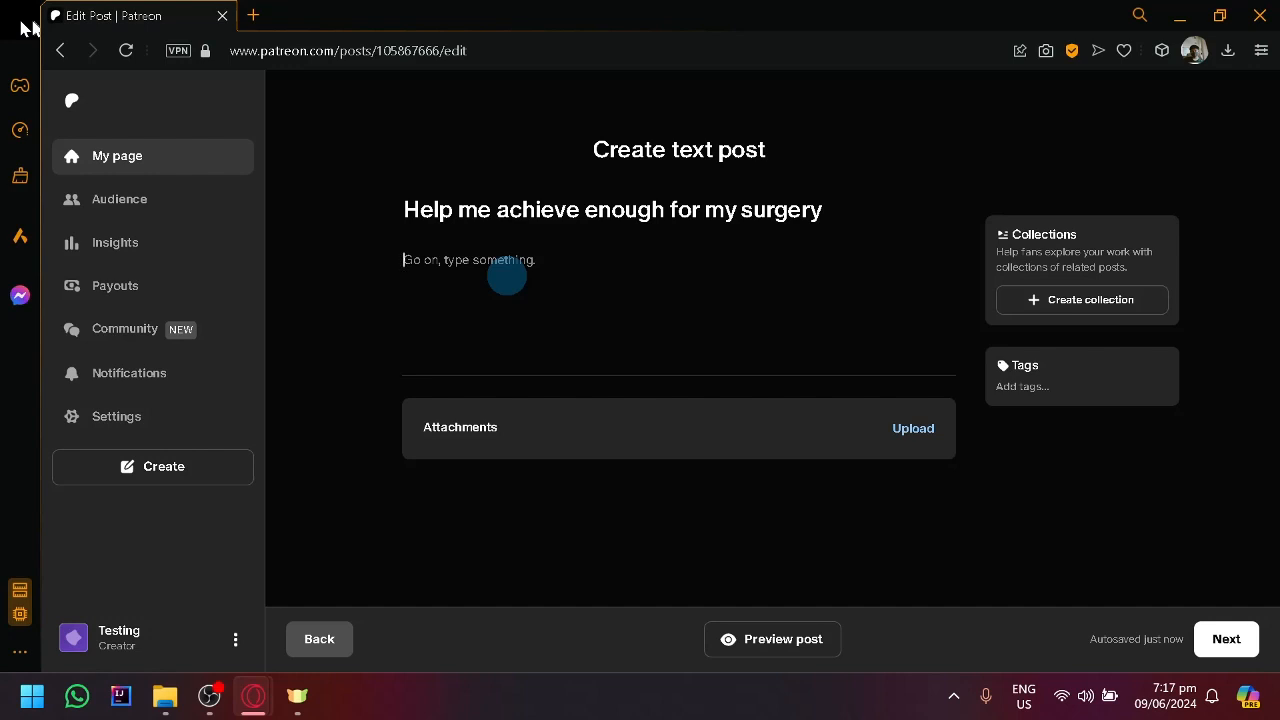
{"action": "type", "text": "Recently I have been"}
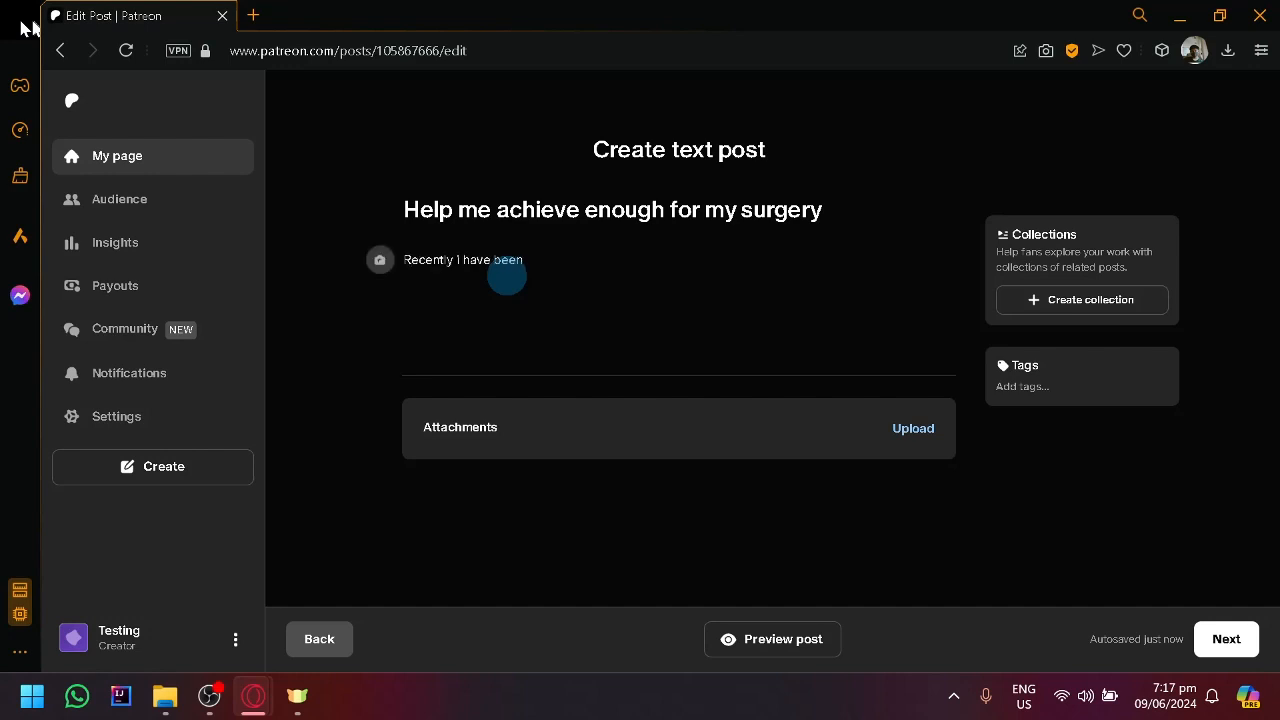
{"action": "type", "text": " a victim of an accident and I need surgery but I dont have money"}
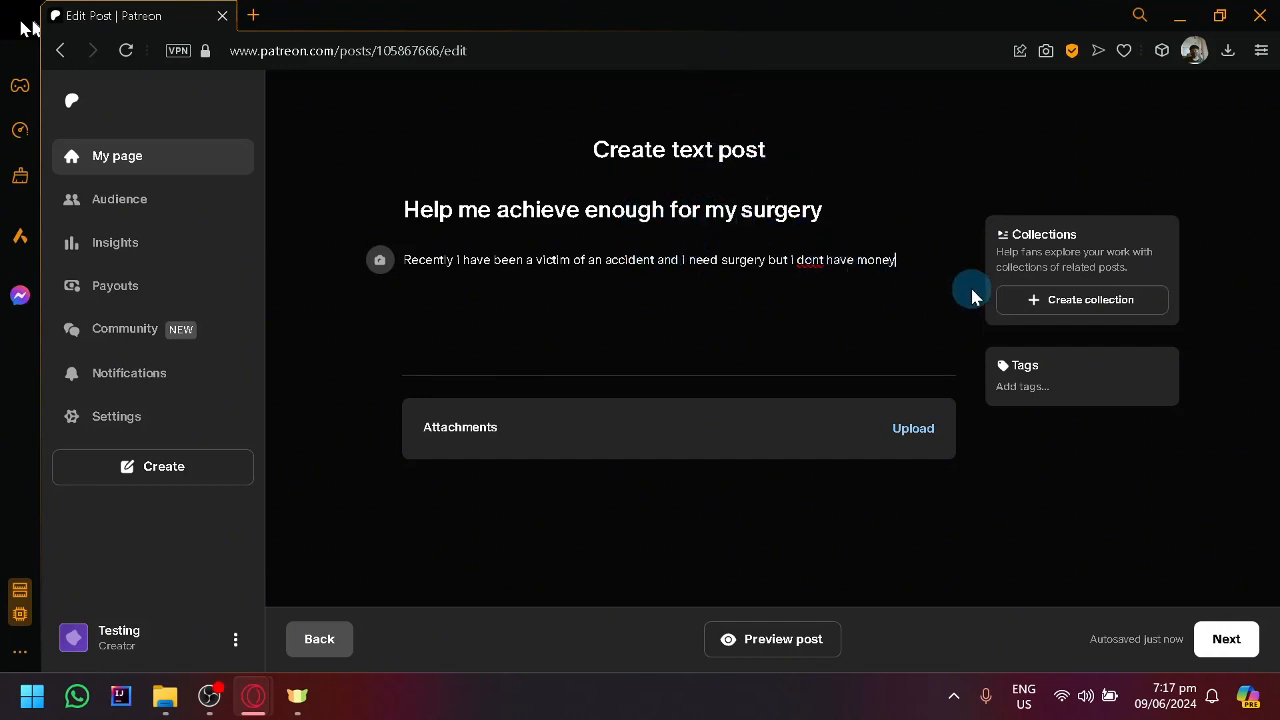
- View the form for adding a new collection to the post and close it without creating one
{"action": "scroll", "coordinate": [1126, 298], "scroll_direction": "up", "scroll_amount": 3}
{"action": "scroll", "coordinate": [1122, 295], "scroll_direction": "up", "scroll_amount": 3}
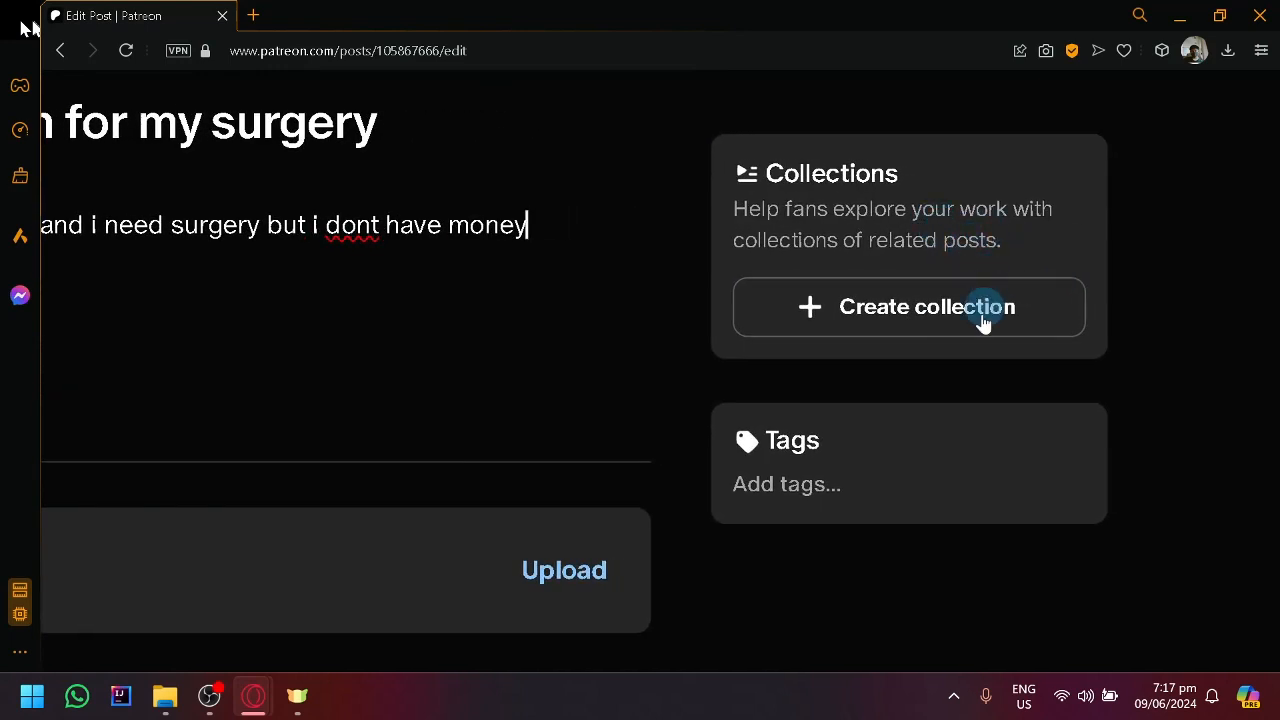
{"action": "left_click", "coordinate": [835, 307]}
{"action": "scroll", "coordinate": [837, 306], "scroll_direction": "down", "scroll_amount": 5}
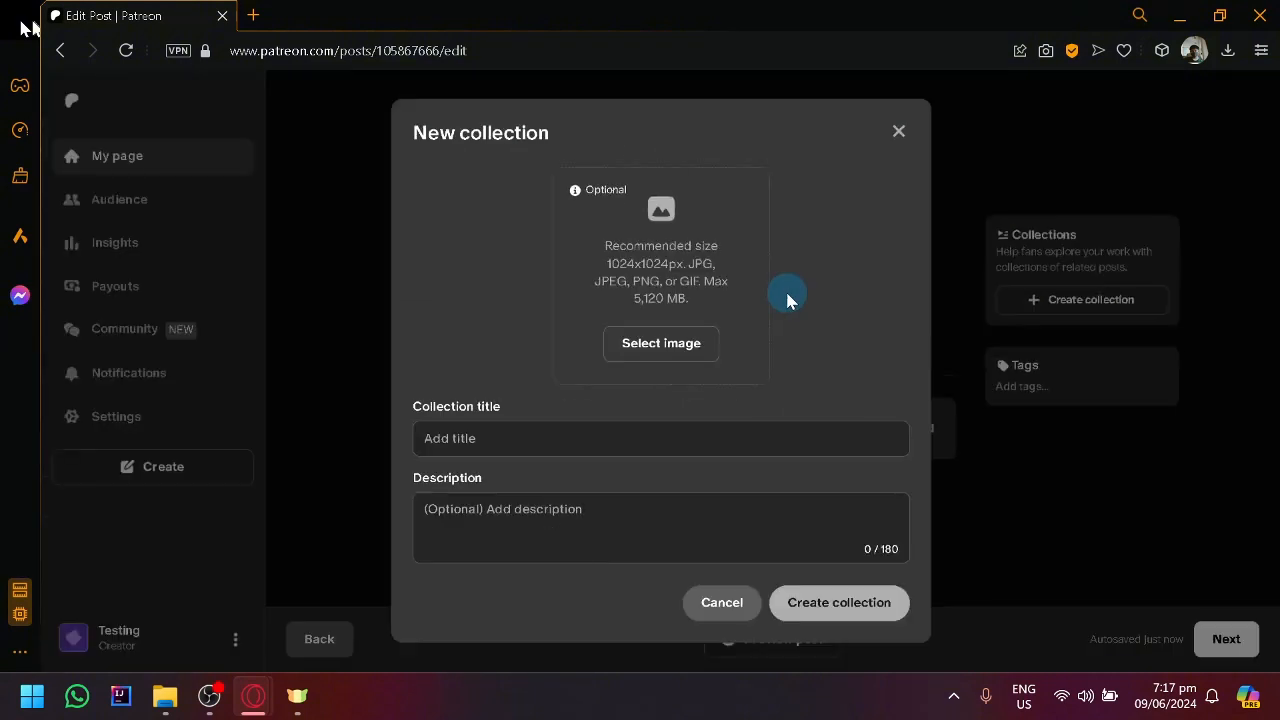
{"action": "left_click", "coordinate": [898, 131]}
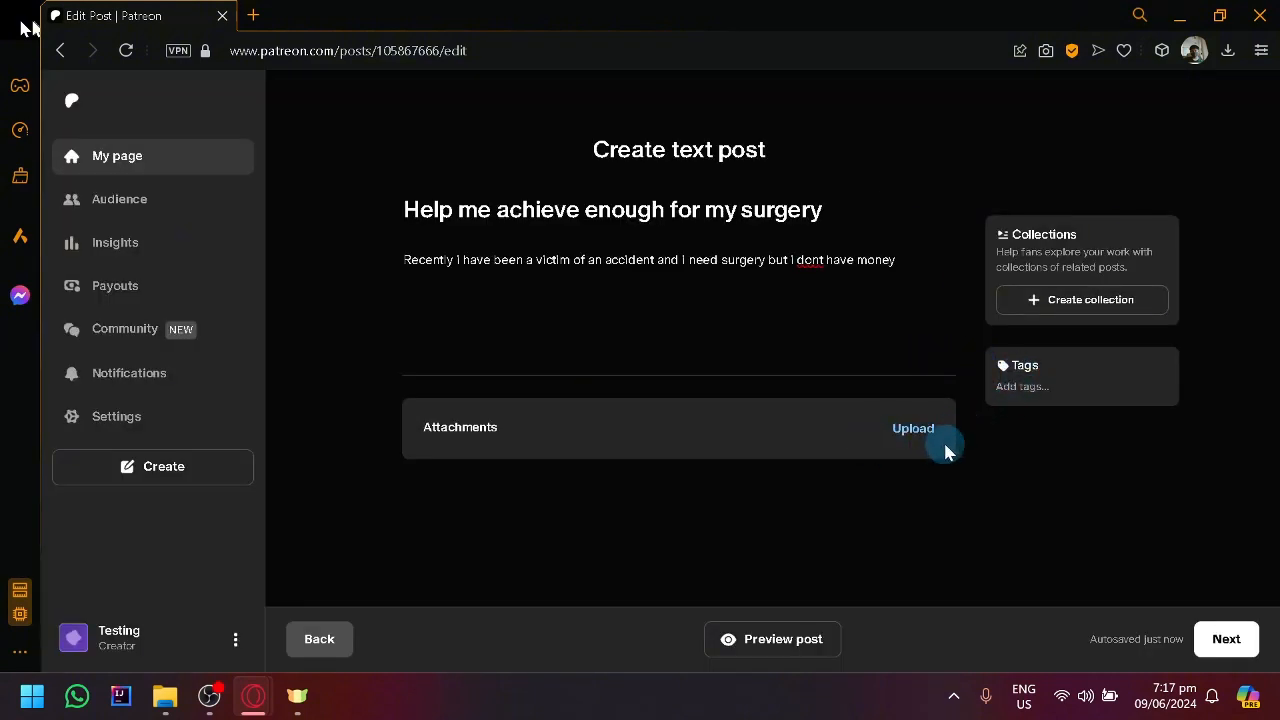
- Preview the post in its desktop web, mobile web and email versions, and return to the editor
{"action": "left_click", "coordinate": [820, 642]}
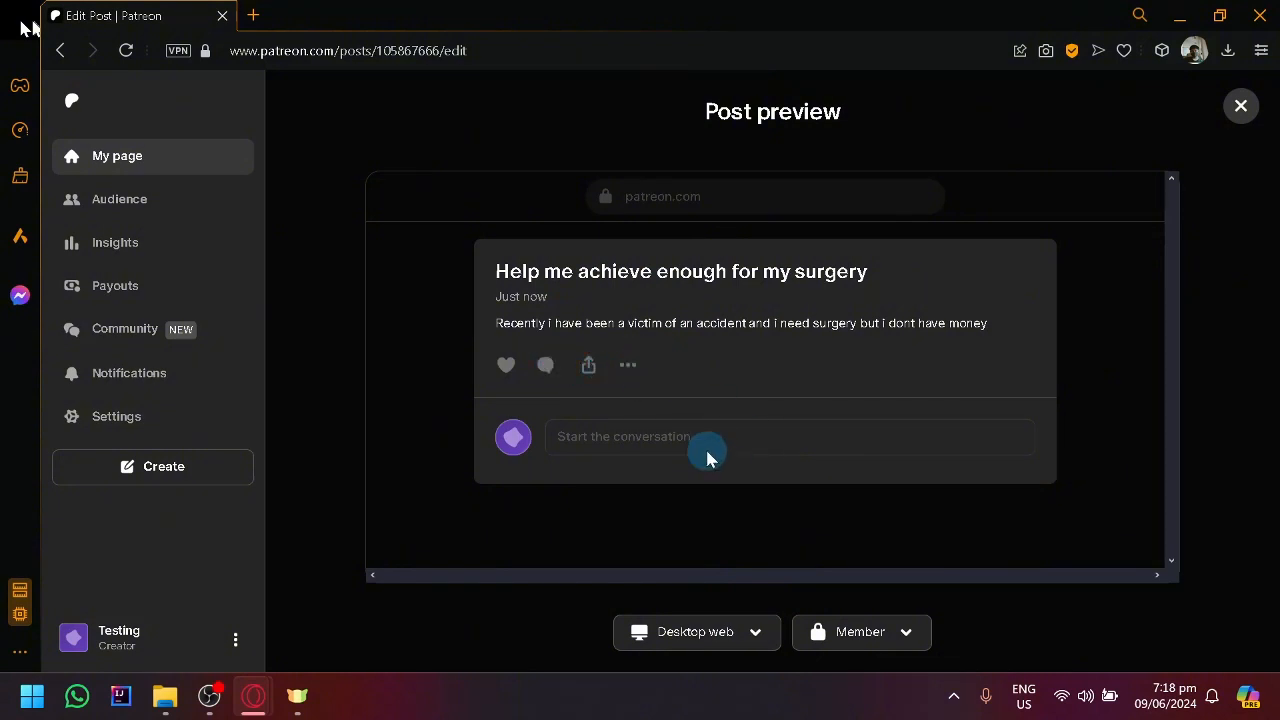
{"action": "left_click", "coordinate": [727, 641]}
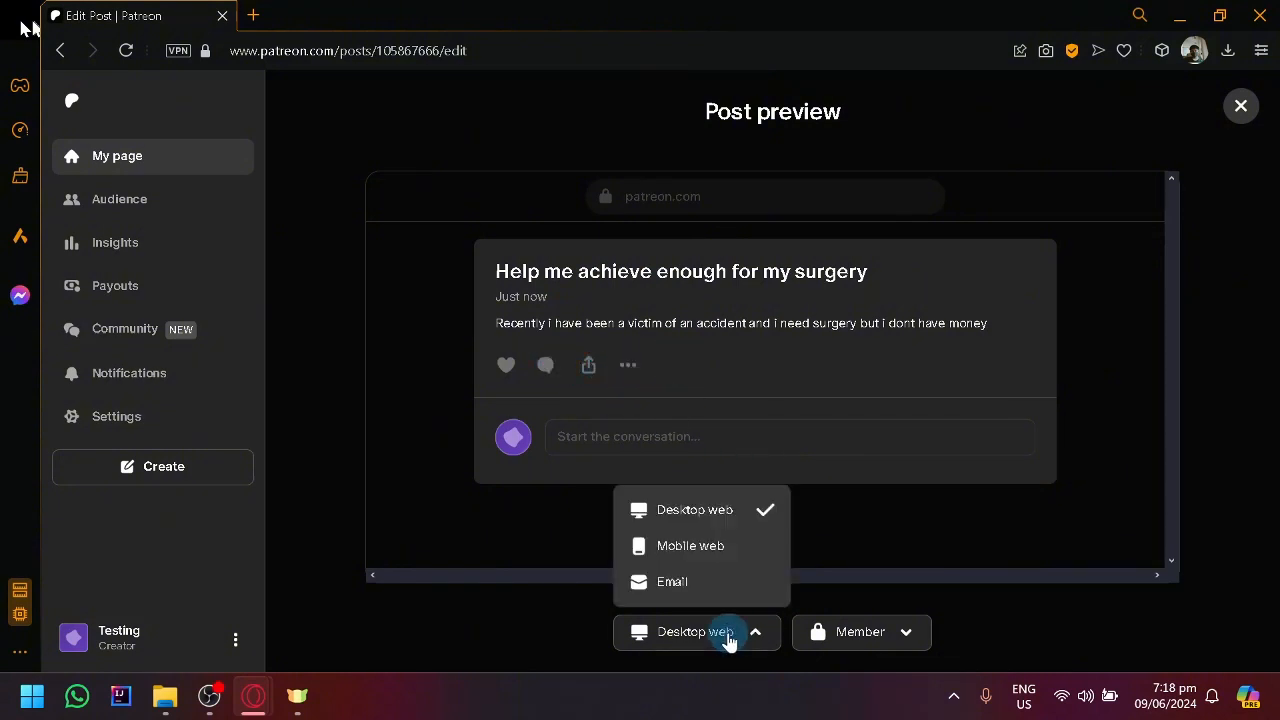
{"action": "left_click", "coordinate": [724, 550]}
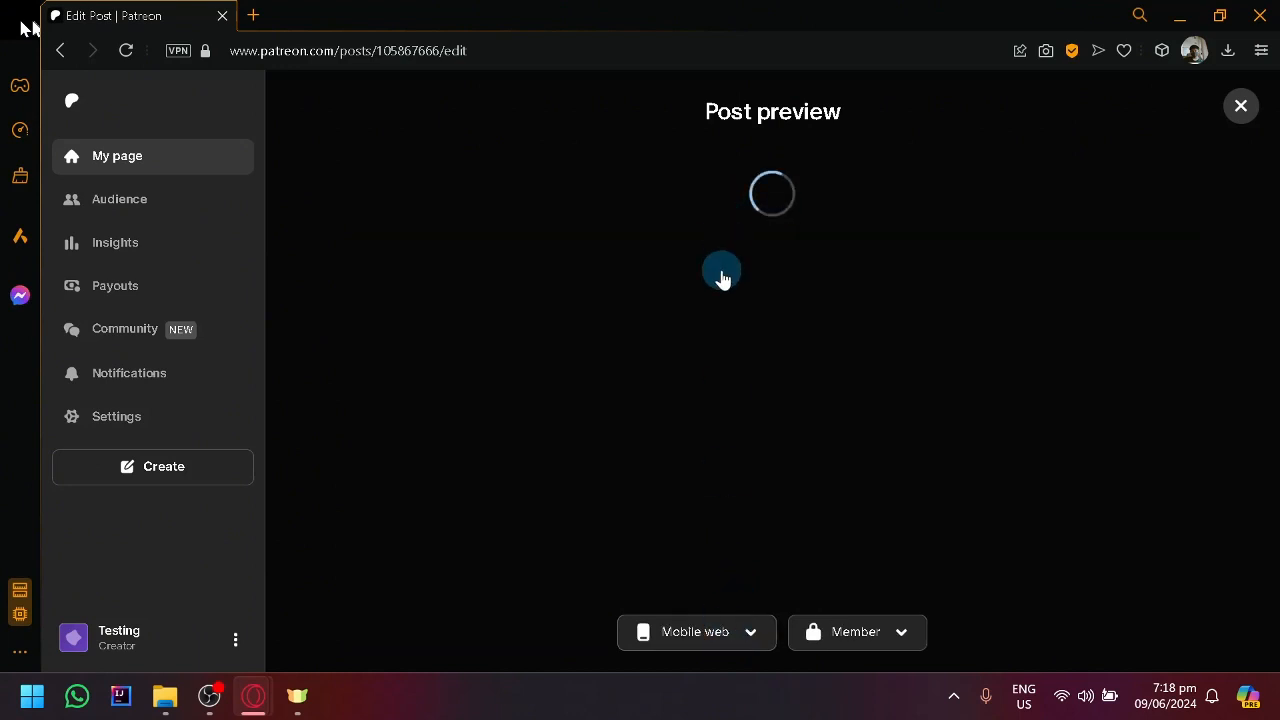
{"action": "left_click", "coordinate": [748, 638]}
{"action": "left_click", "coordinate": [711, 598]}
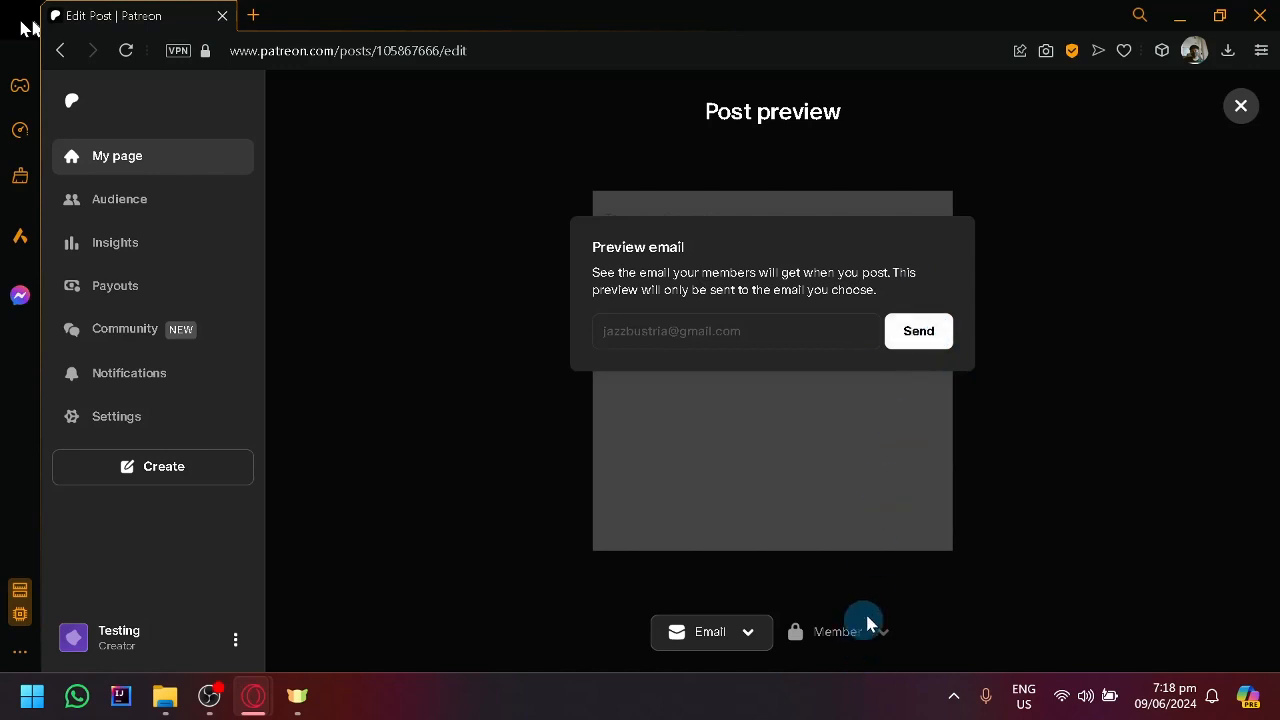
{"action": "left_click", "coordinate": [1239, 105]}
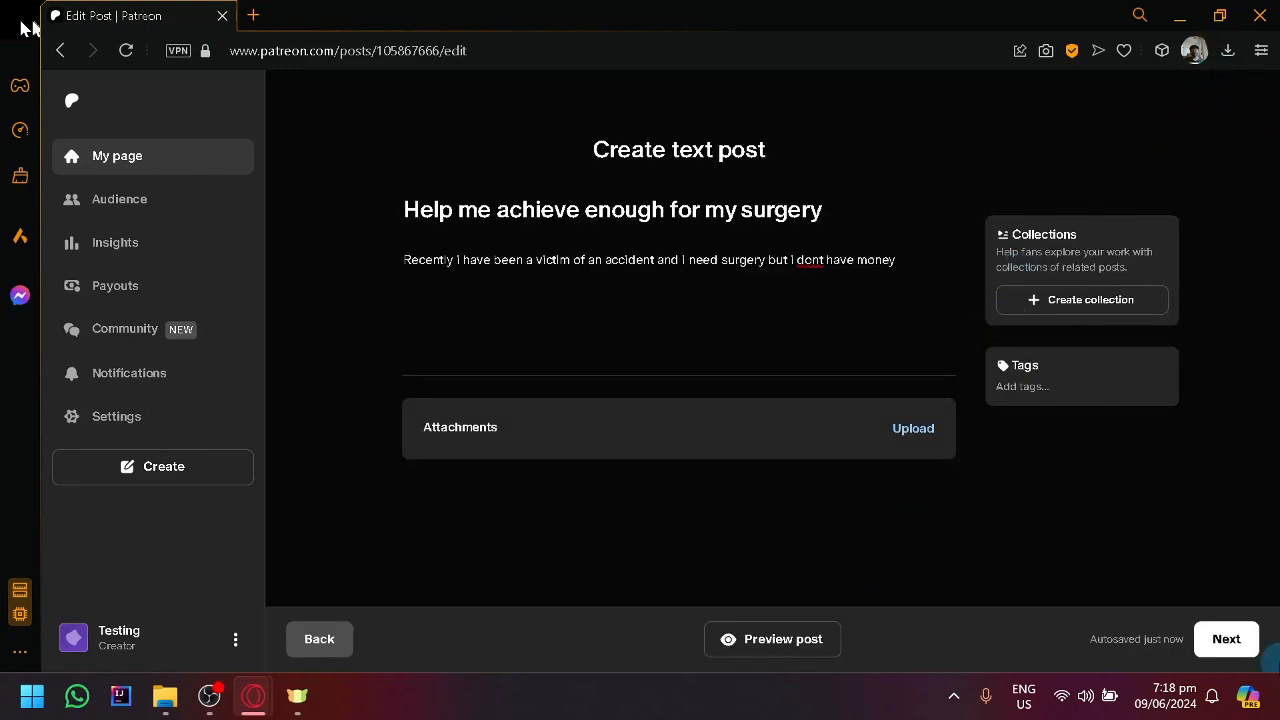
- Review the post's publishing options and publish the post without changing them
{"action": "left_click", "coordinate": [1222, 639]}
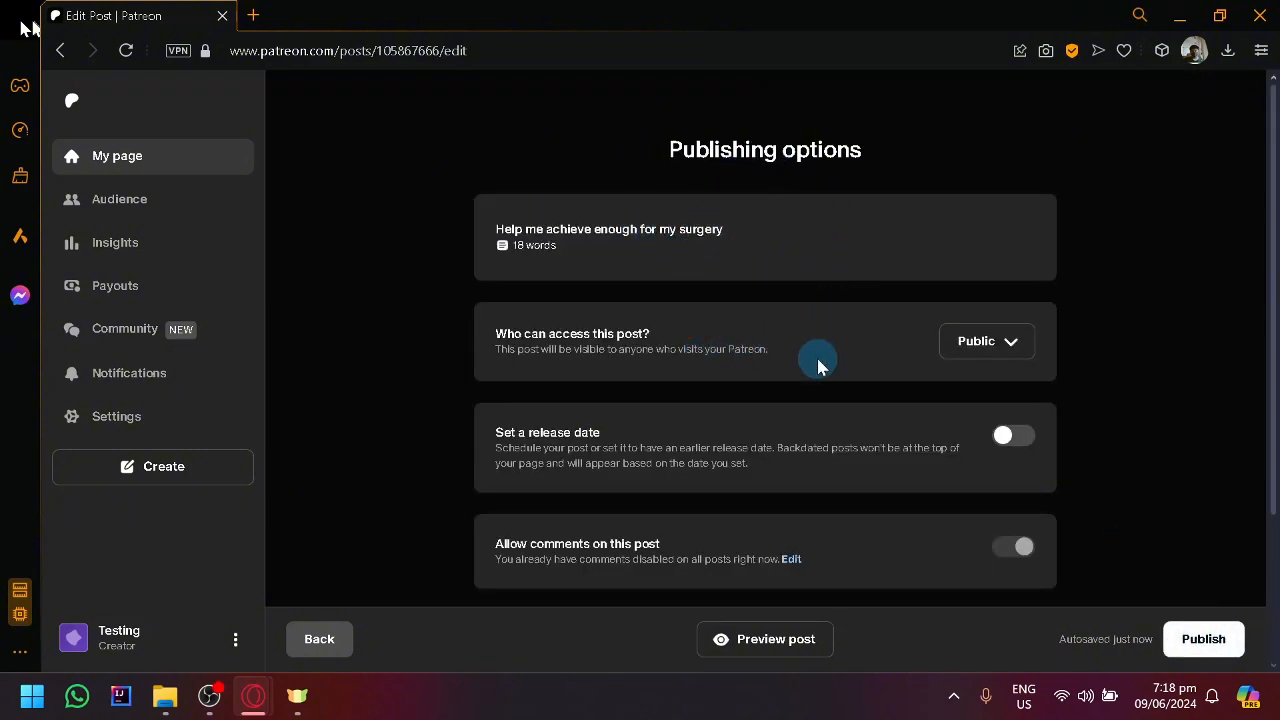
{"action": "scroll", "coordinate": [818, 366], "scroll_direction": "down", "scroll_amount": 2}
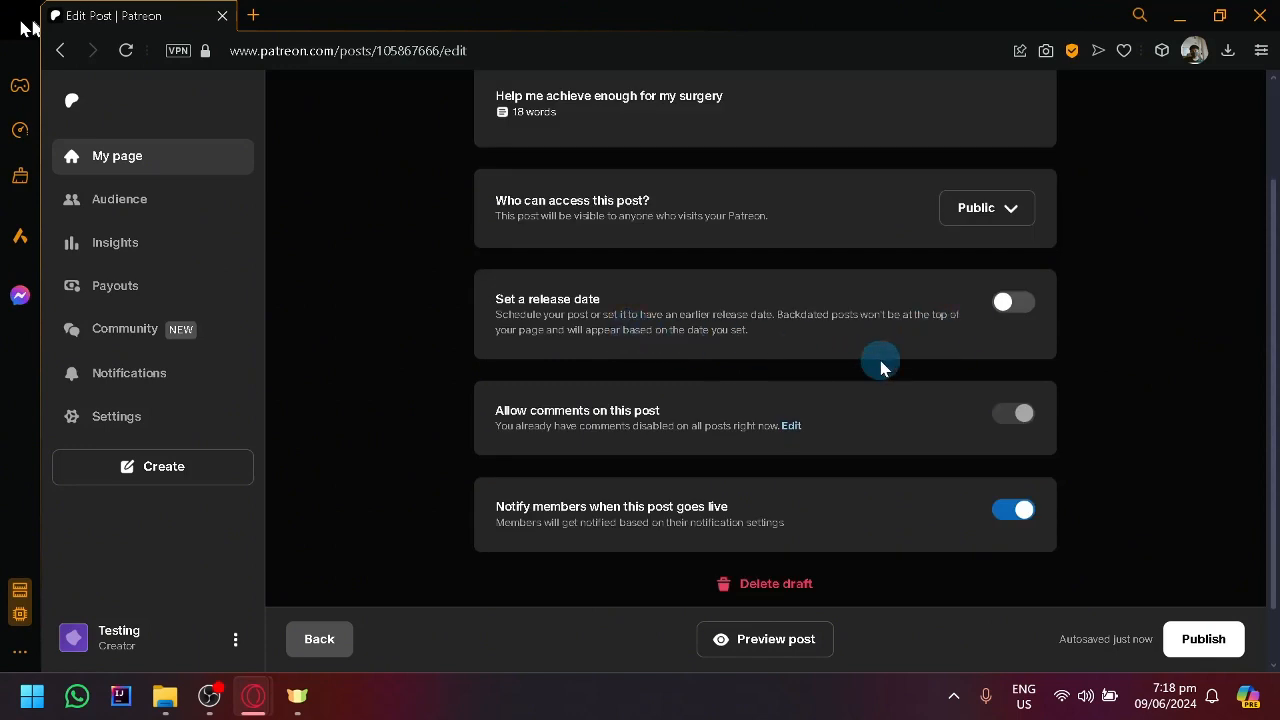
{"action": "scroll", "coordinate": [880, 368], "scroll_direction": "down", "scroll_amount": 1}
{"action": "left_click", "coordinate": [1179, 637]}
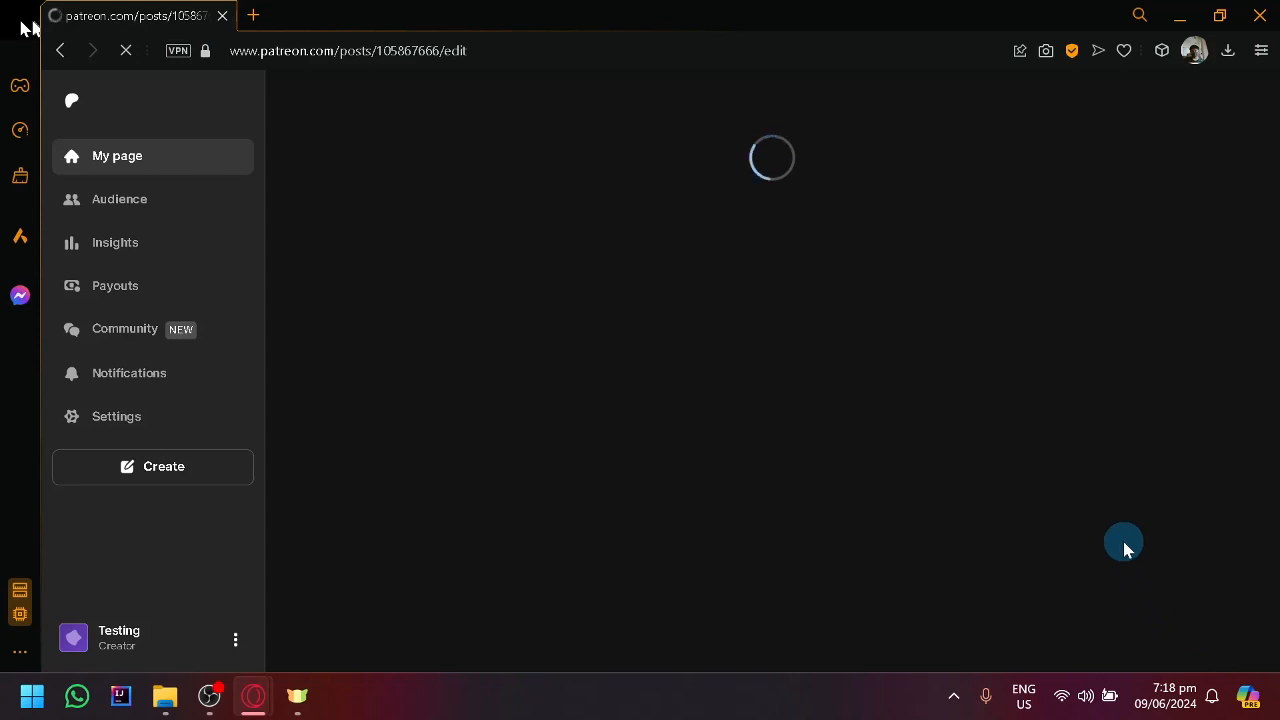
{"action": "scroll", "coordinate": [1007, 440], "scroll_direction": "down", "scroll_amount": 2}
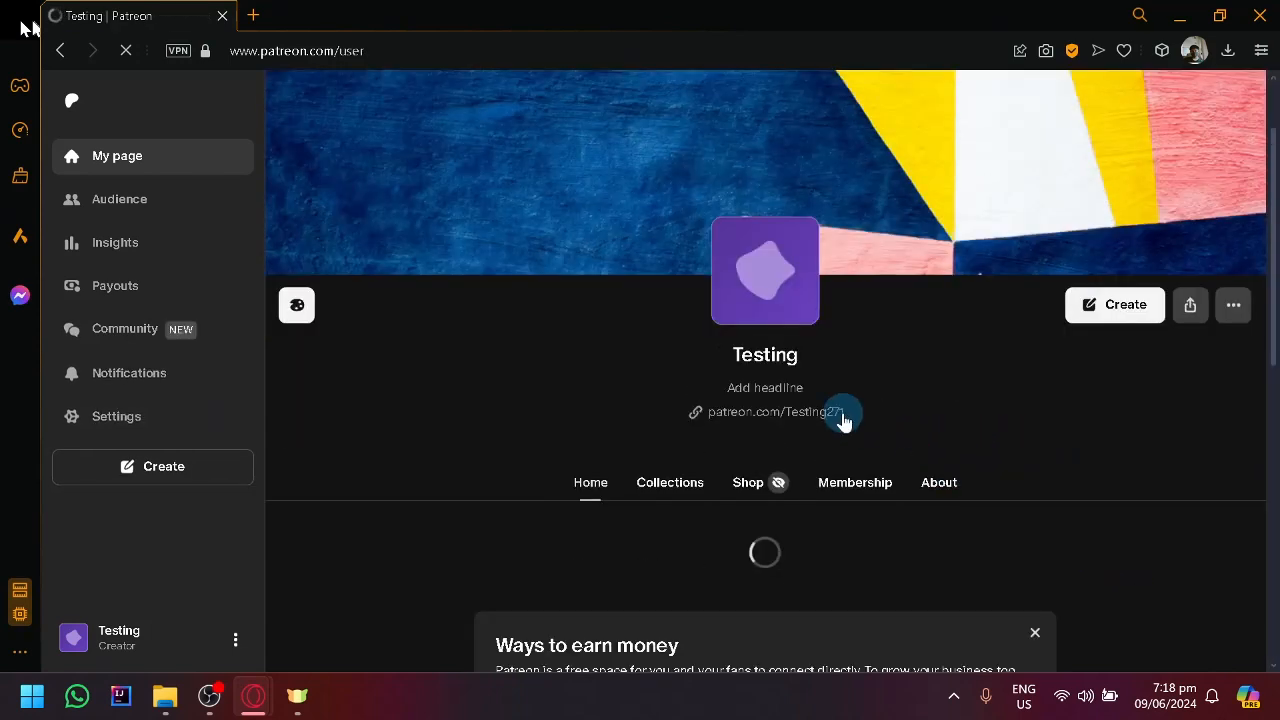
- Preview the unpublished creator page as the public sees it and examine the surgery post under recent posts
{"action": "scroll", "coordinate": [843, 422], "scroll_direction": "down", "scroll_amount": 3}
{"action": "scroll", "coordinate": [666, 323], "scroll_direction": "down", "scroll_amount": 5}
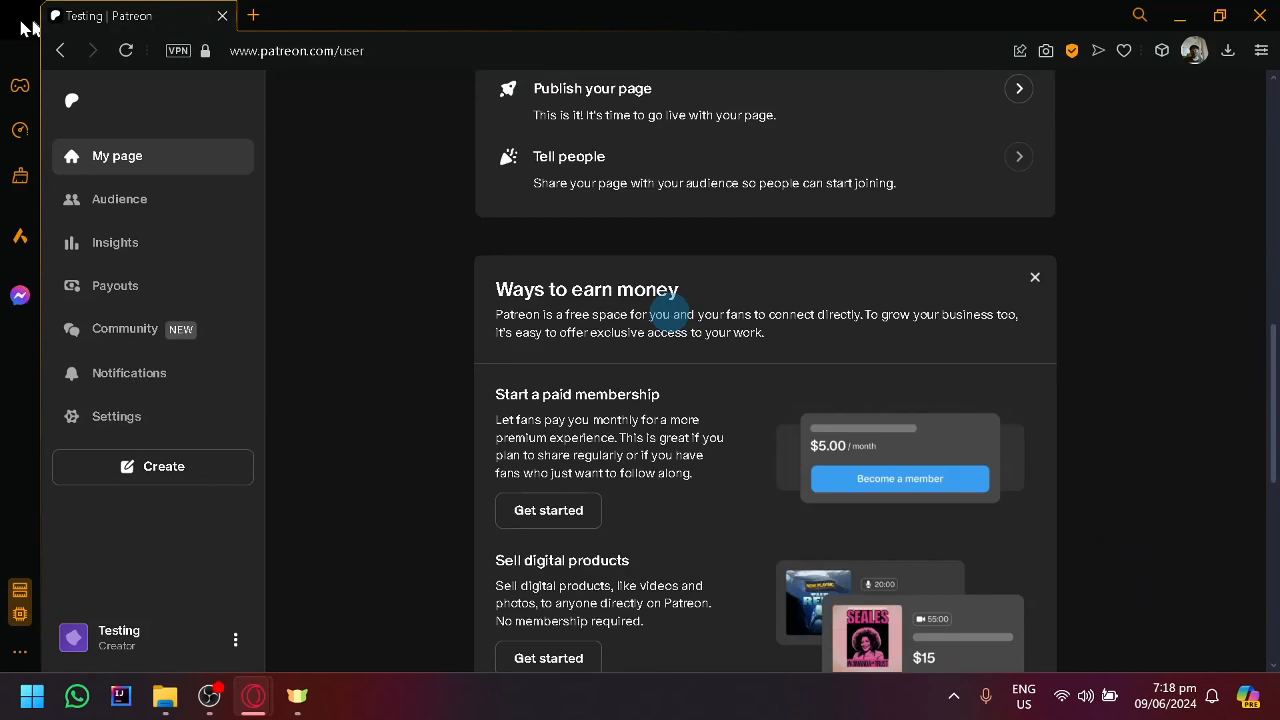
{"action": "scroll", "coordinate": [668, 313], "scroll_direction": "up", "scroll_amount": 10}
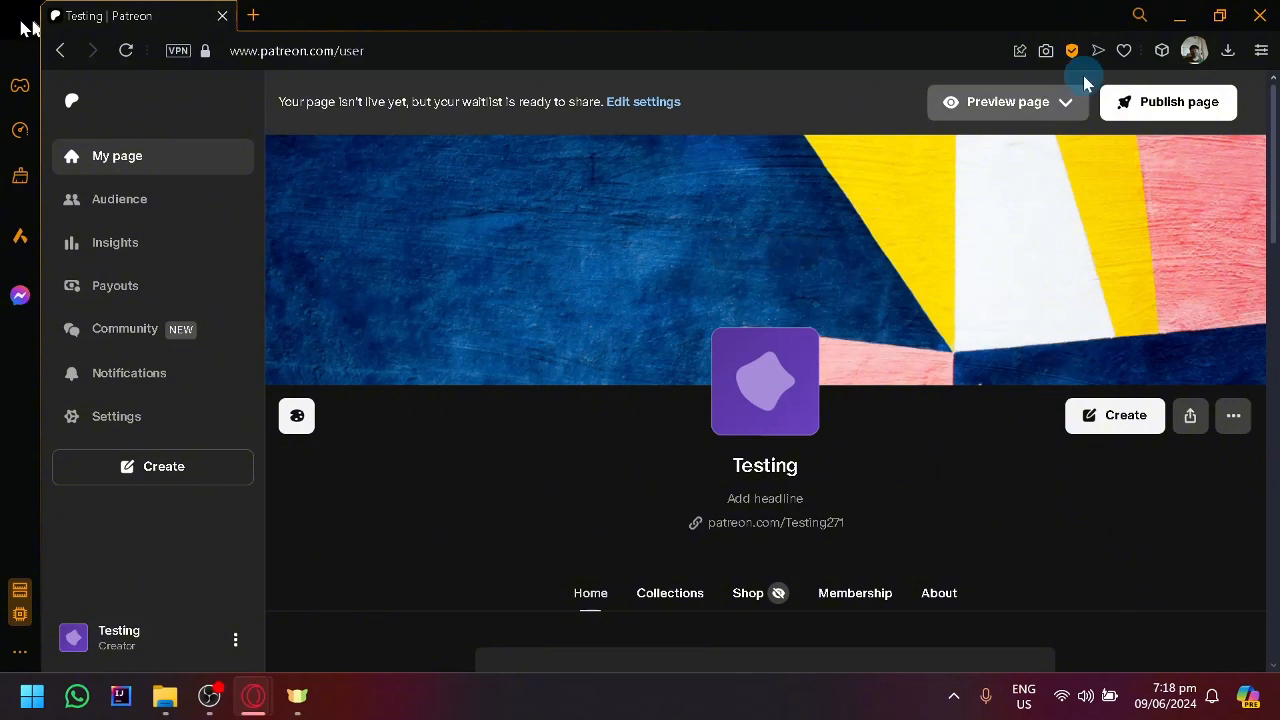
{"action": "left_click", "coordinate": [1065, 102]}
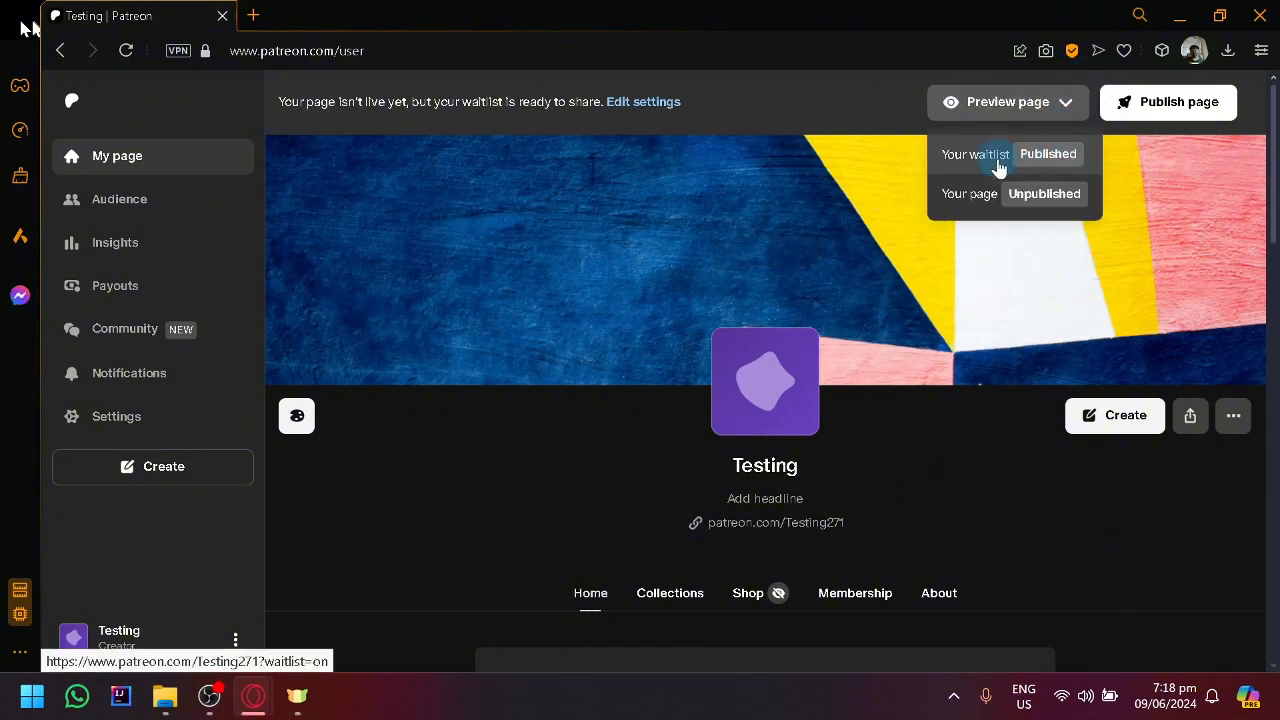
{"action": "left_click", "coordinate": [991, 196]}
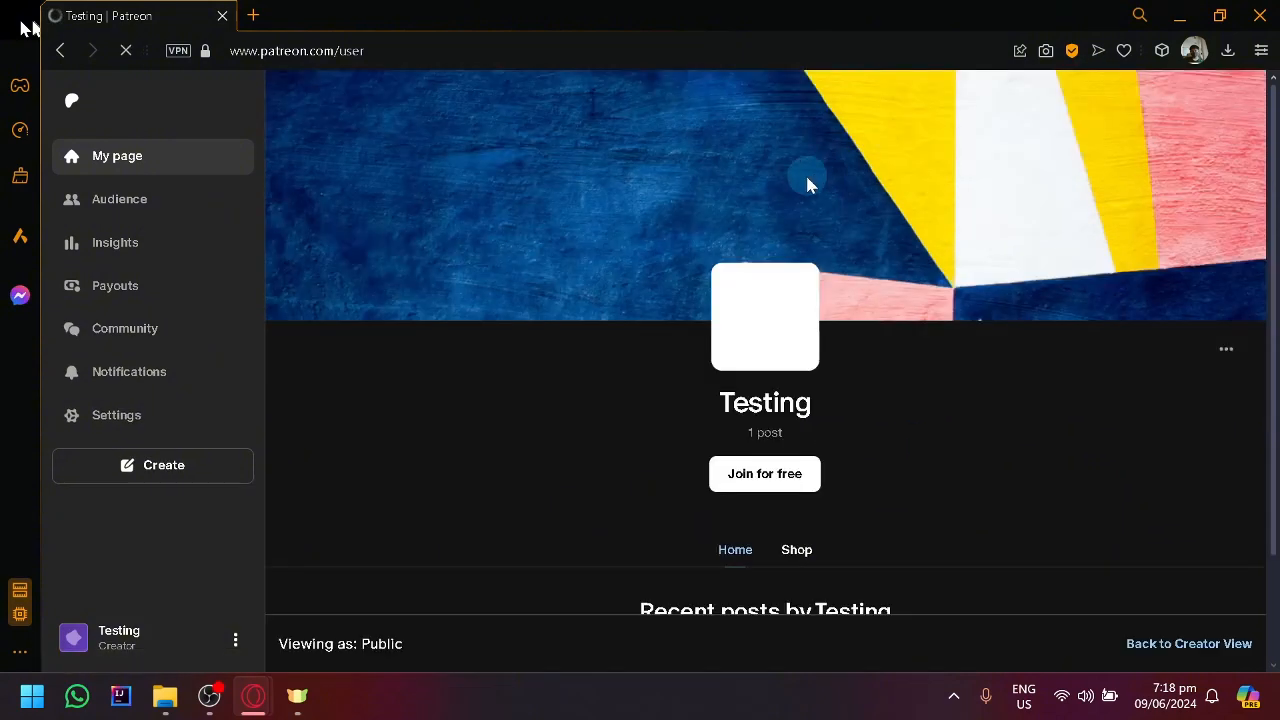
{"action": "scroll", "coordinate": [637, 297], "scroll_direction": "down", "scroll_amount": 3}
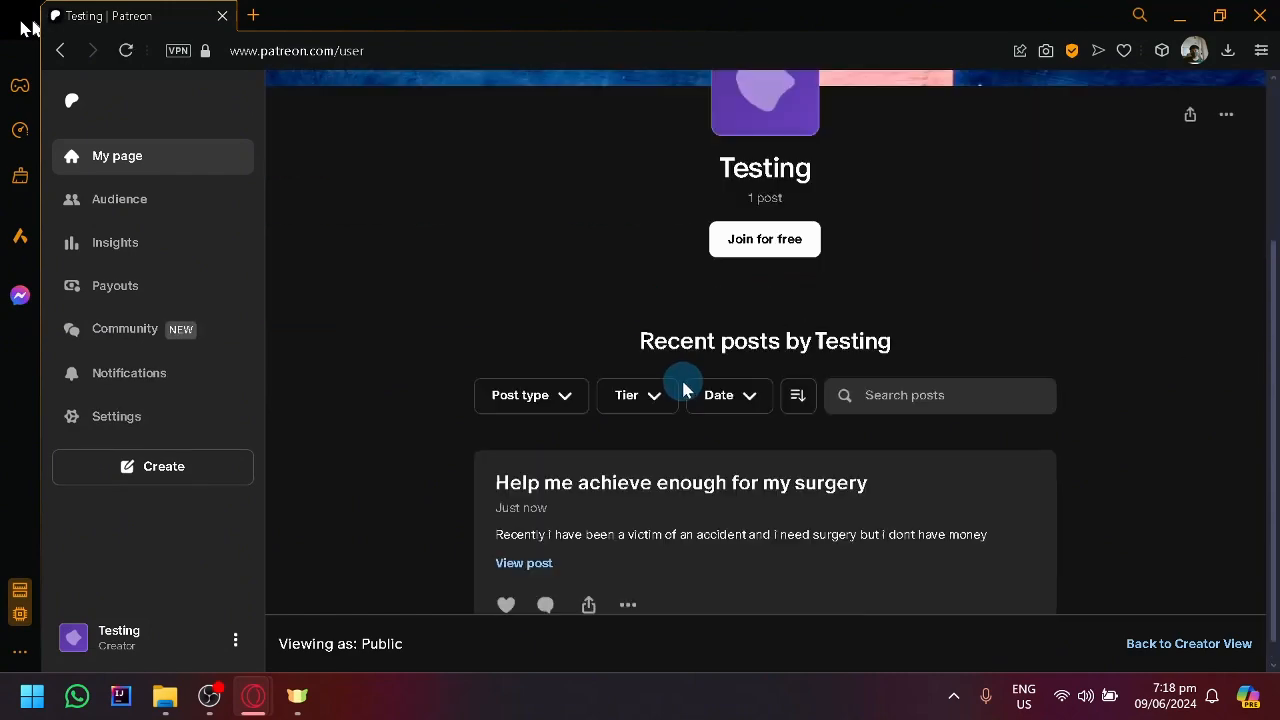
{"action": "scroll", "coordinate": [685, 390], "scroll_direction": "down", "scroll_amount": 1}
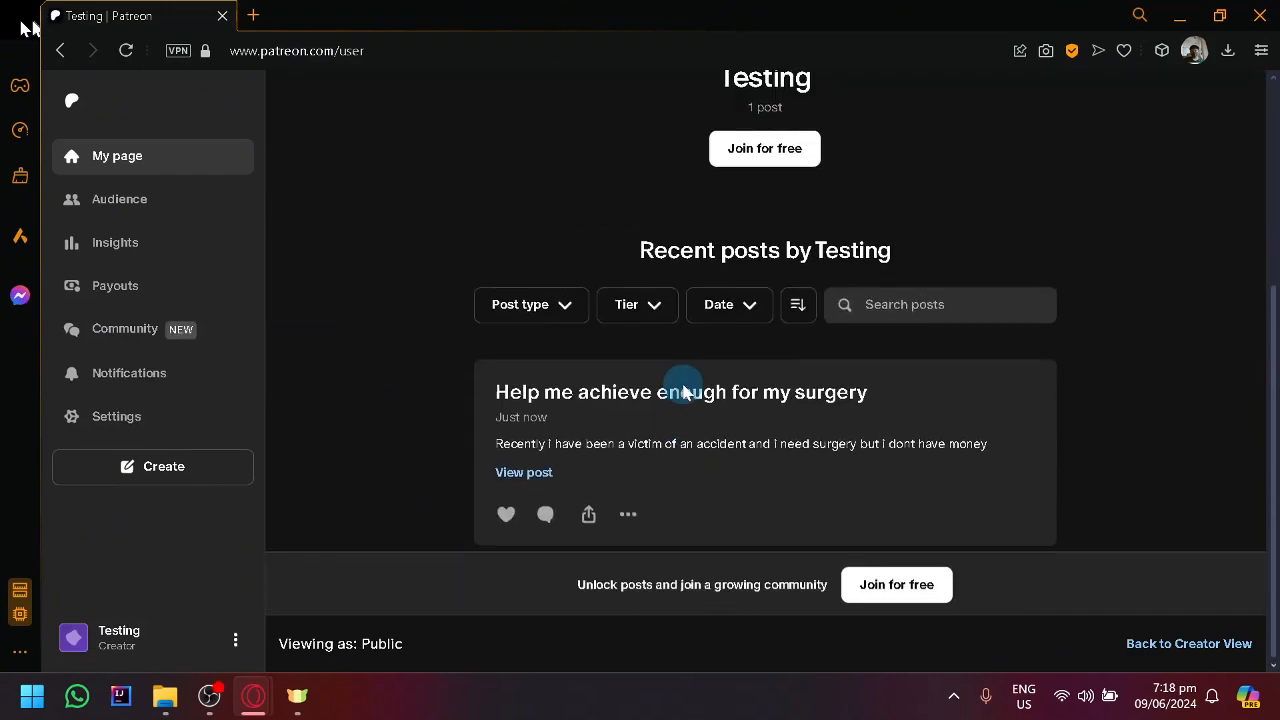
{"action": "left_click", "coordinate": [628, 520]}
{"action": "left_click", "coordinate": [628, 518]}
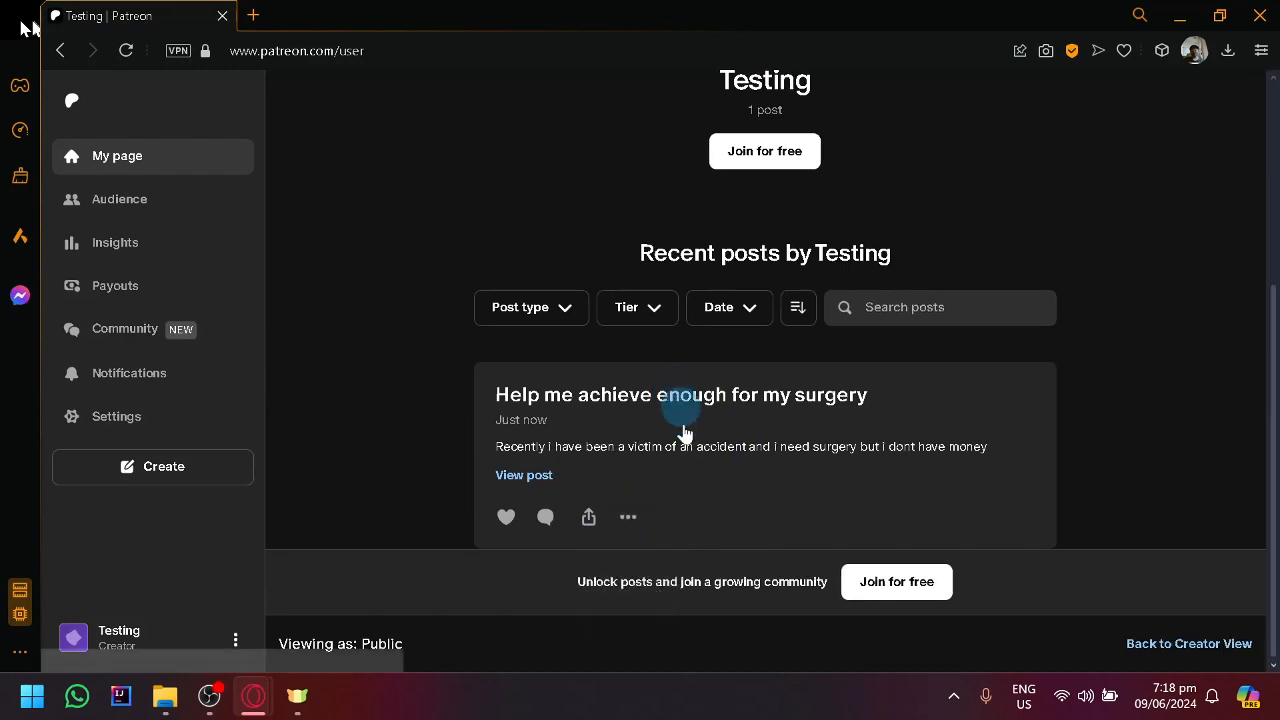
- View the types available for a new post without choosing one, and open the payout method setup from the payouts page
{"action": "left_click", "coordinate": [231, 477]}
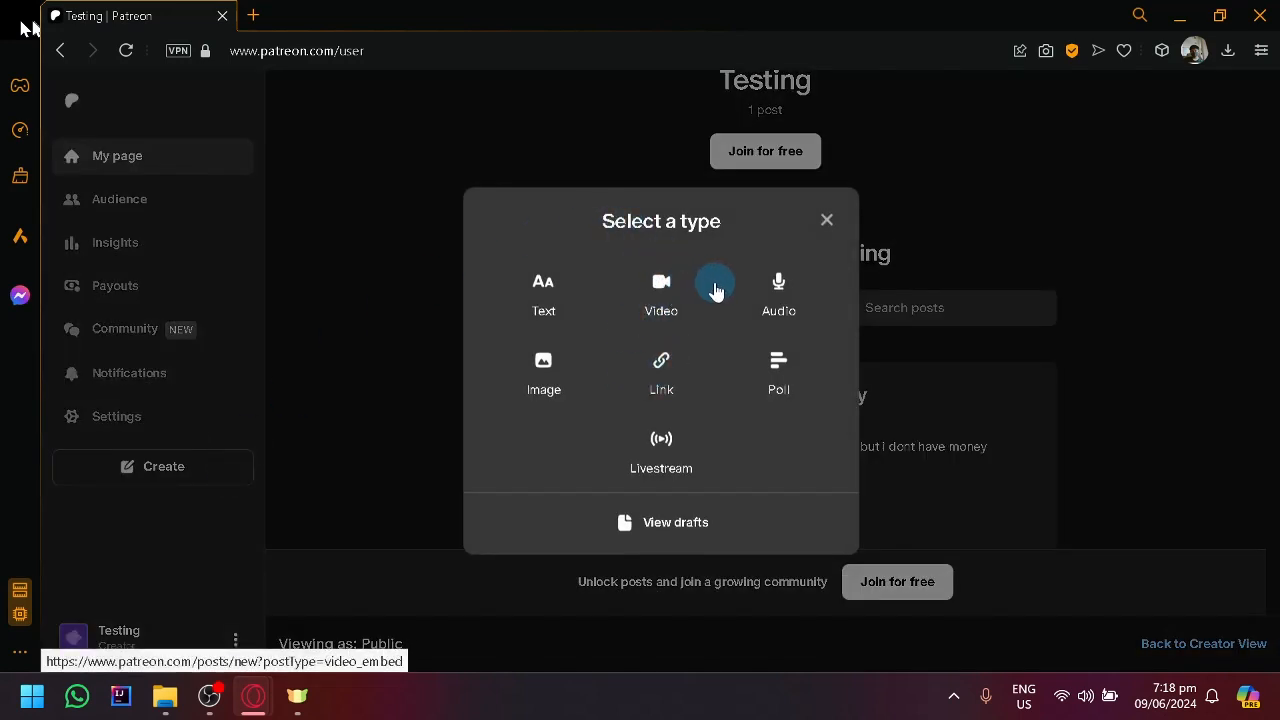
{"action": "left_click", "coordinate": [828, 221]}
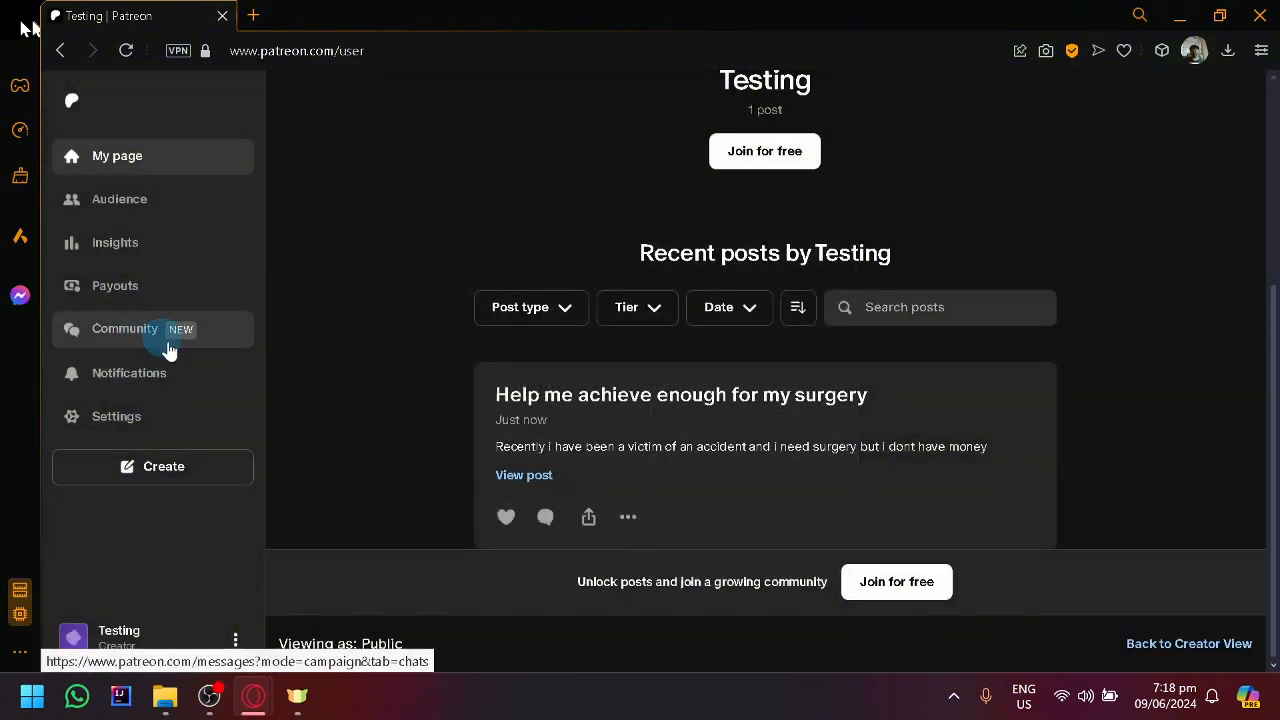
{"action": "left_click", "coordinate": [149, 281]}
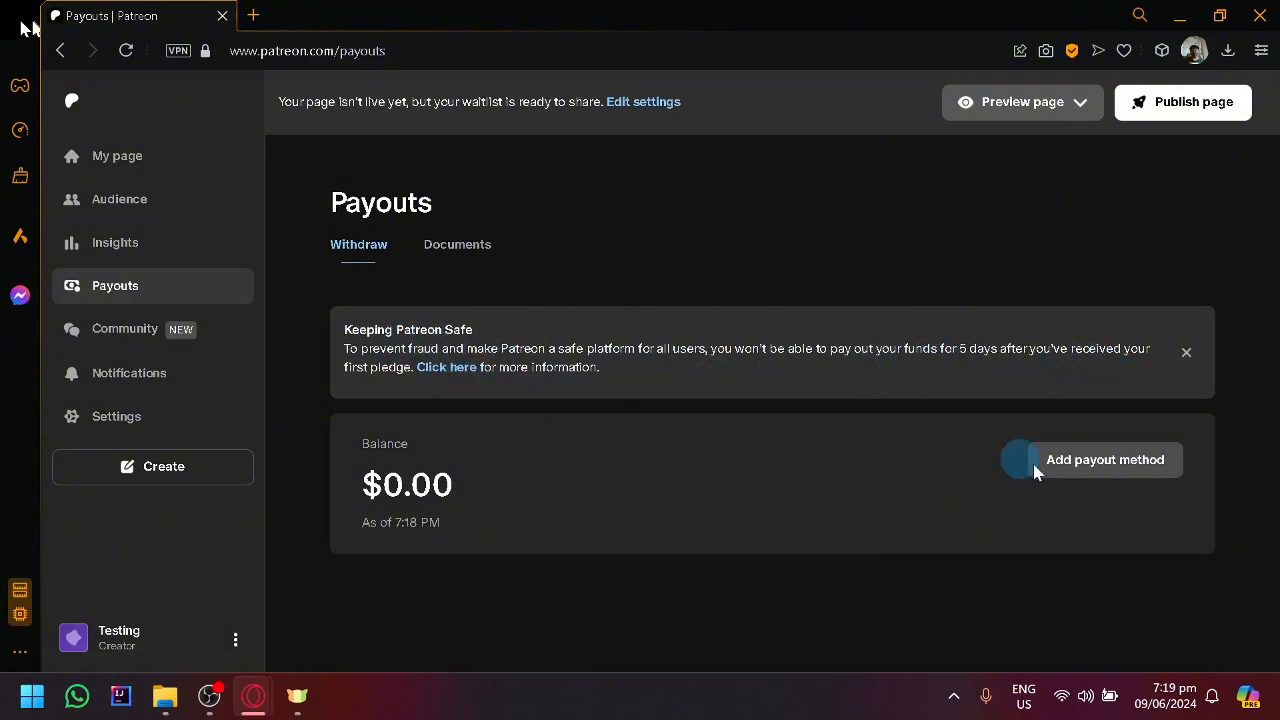
{"action": "left_click", "coordinate": [1128, 470]}
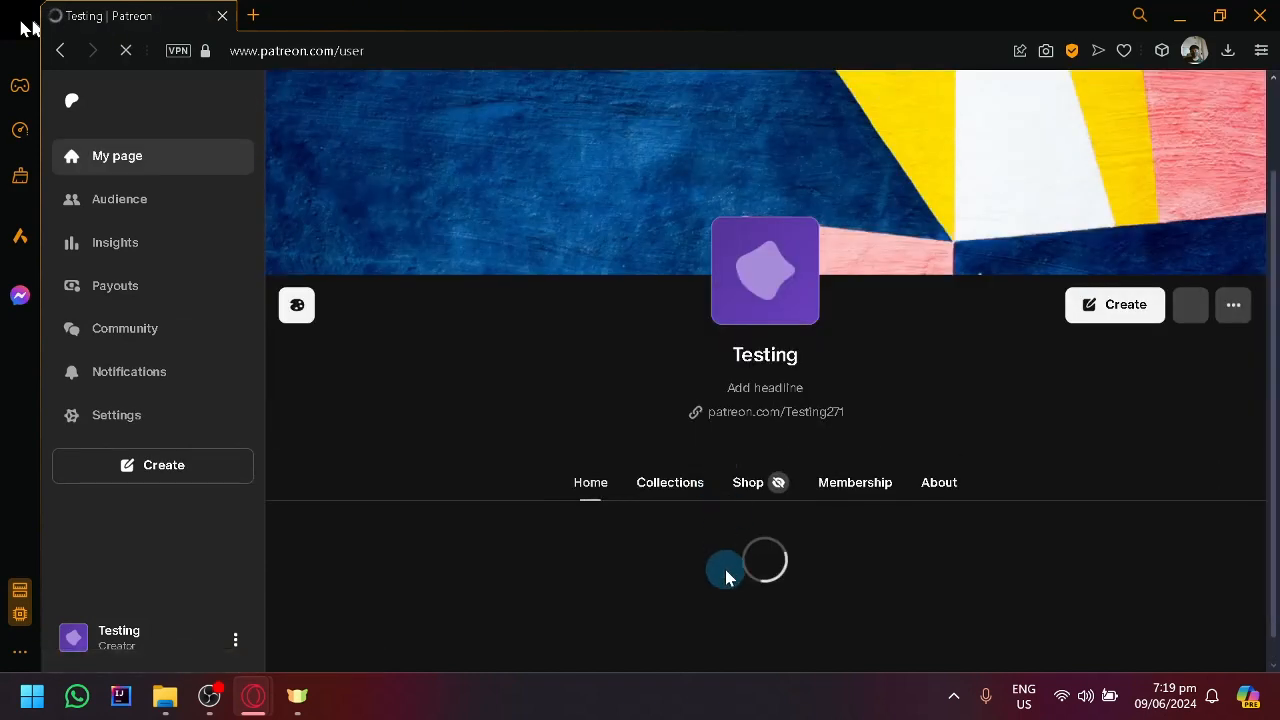
- Start a paid membership, go through its two-step introduction, and name the new tier "Bros" with a monthly price of $10
{"action": "scroll", "coordinate": [727, 578], "scroll_direction": "down", "scroll_amount": 5}
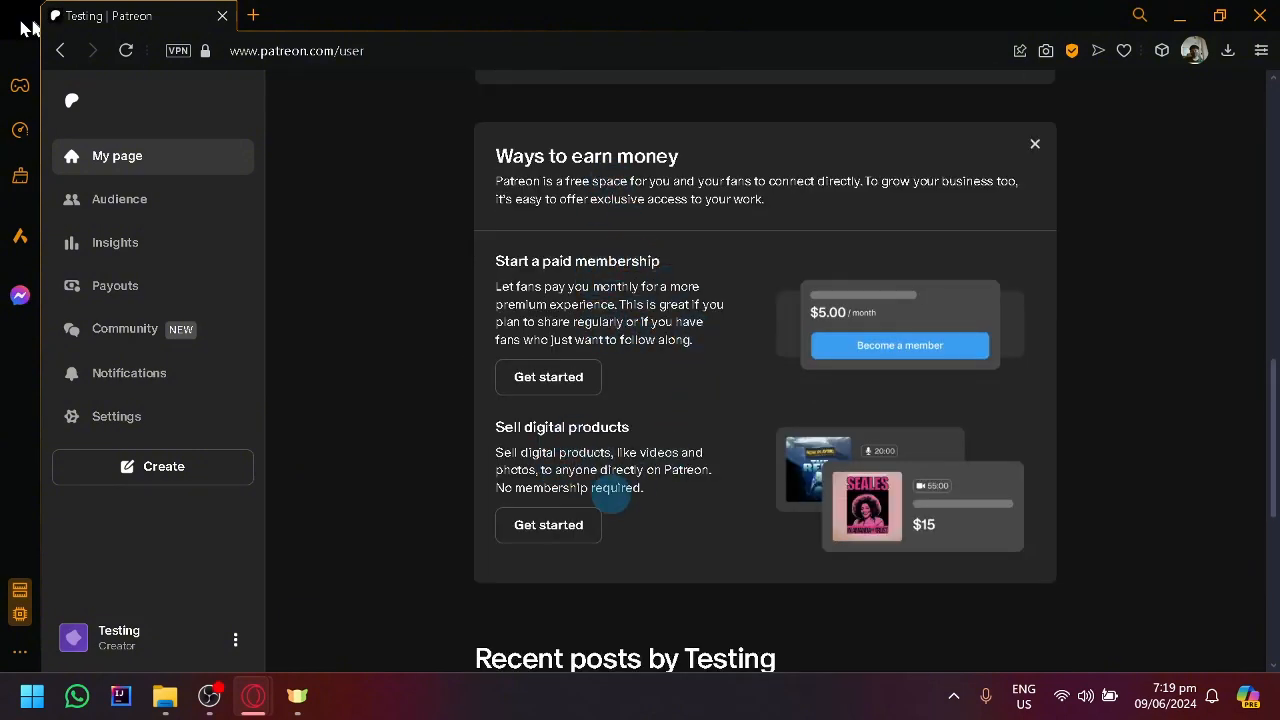
{"action": "left_click", "coordinate": [576, 390]}
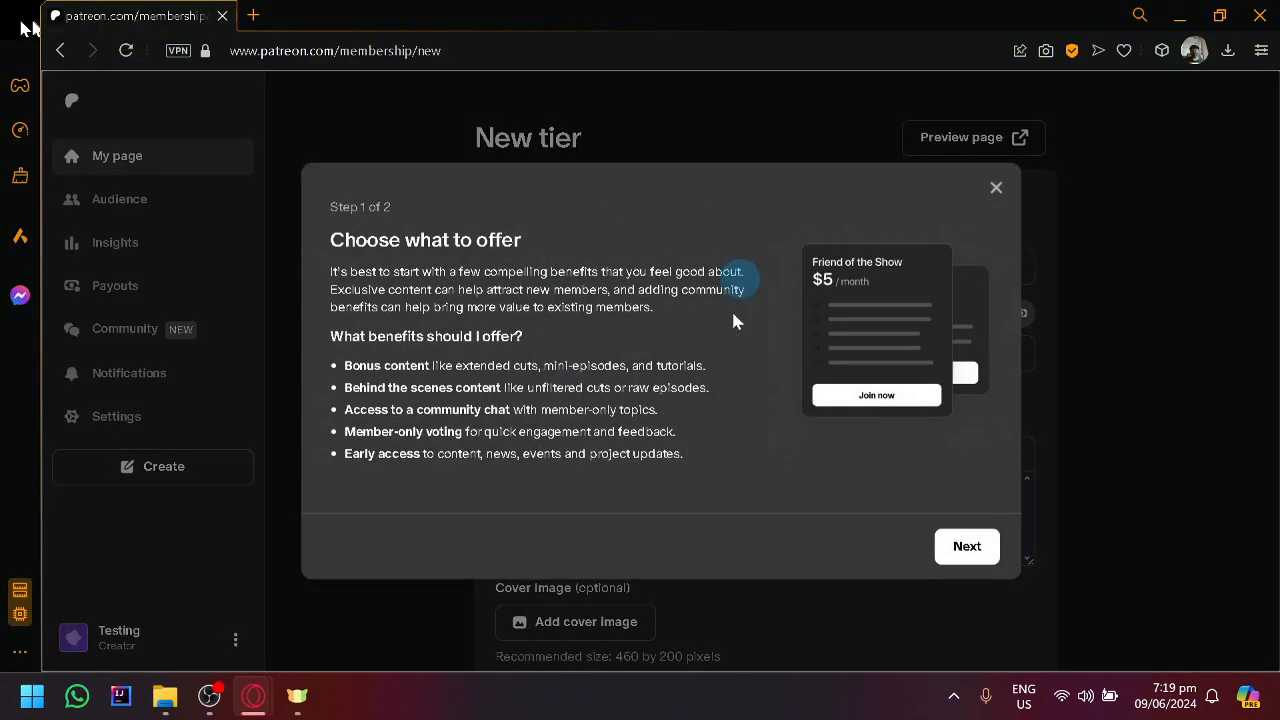
{"action": "left_click", "coordinate": [1006, 552]}
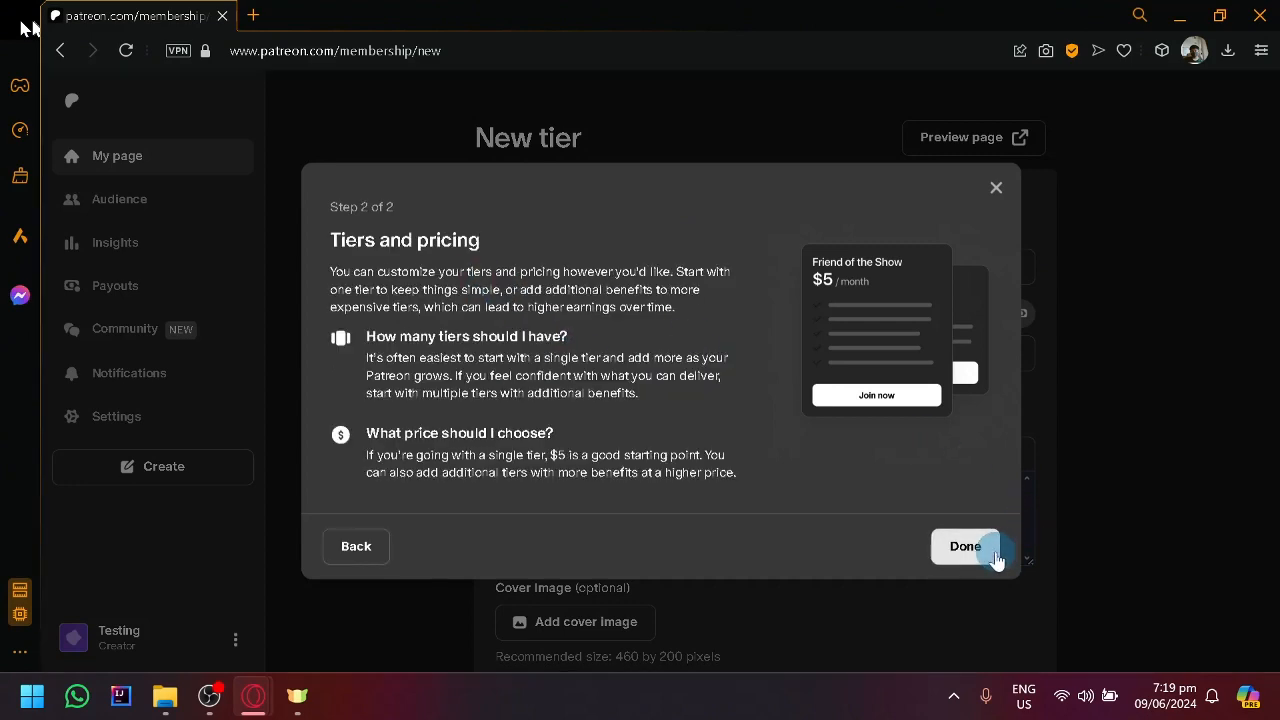
{"action": "left_click", "coordinate": [990, 552]}
{"action": "left_click", "coordinate": [608, 268]}
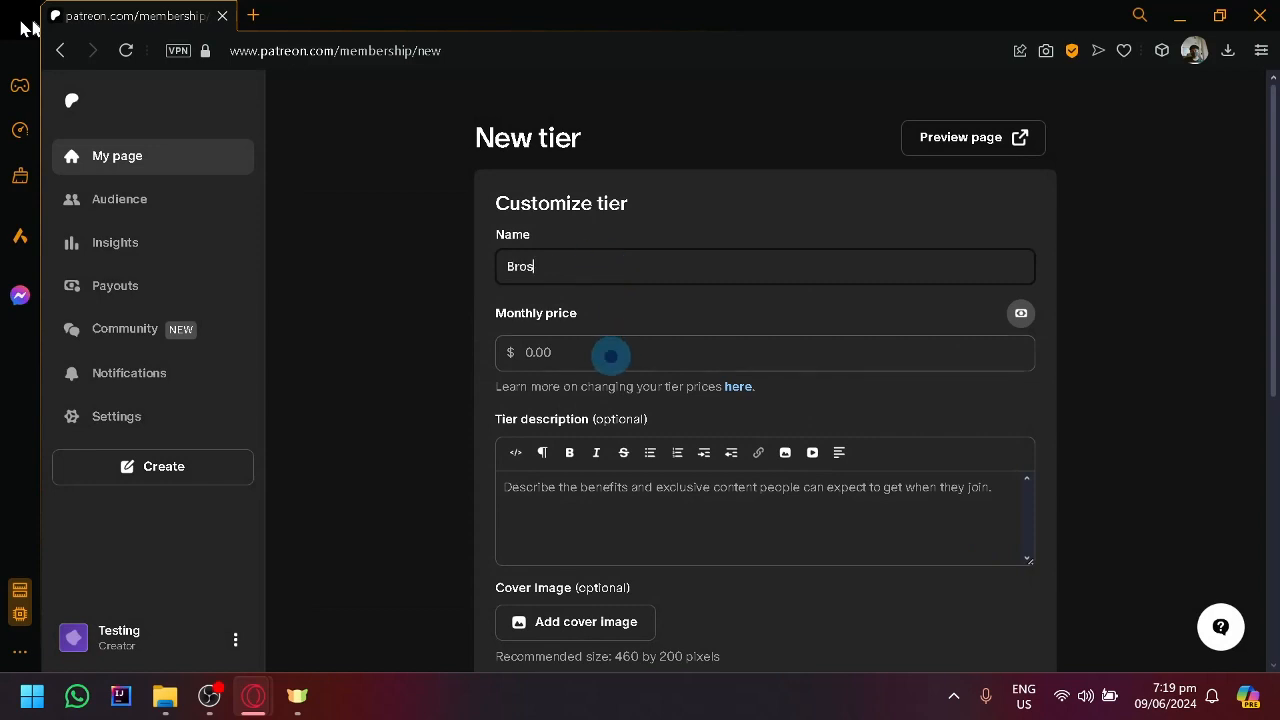
{"action": "left_click", "coordinate": [610, 352]}
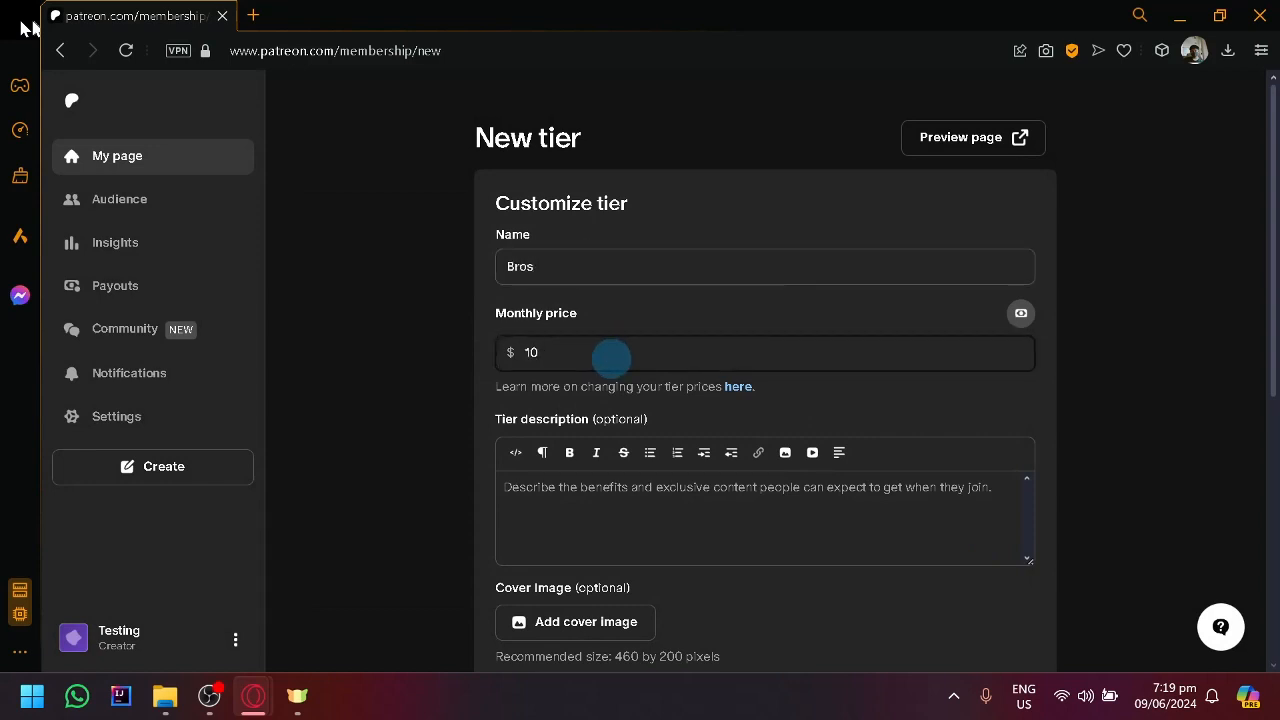
- Write the tier description "You will get exclusive contents"
{"action": "scroll", "coordinate": [611, 357], "scroll_direction": "down", "scroll_amount": 1}
{"action": "left_click", "coordinate": [760, 425]}
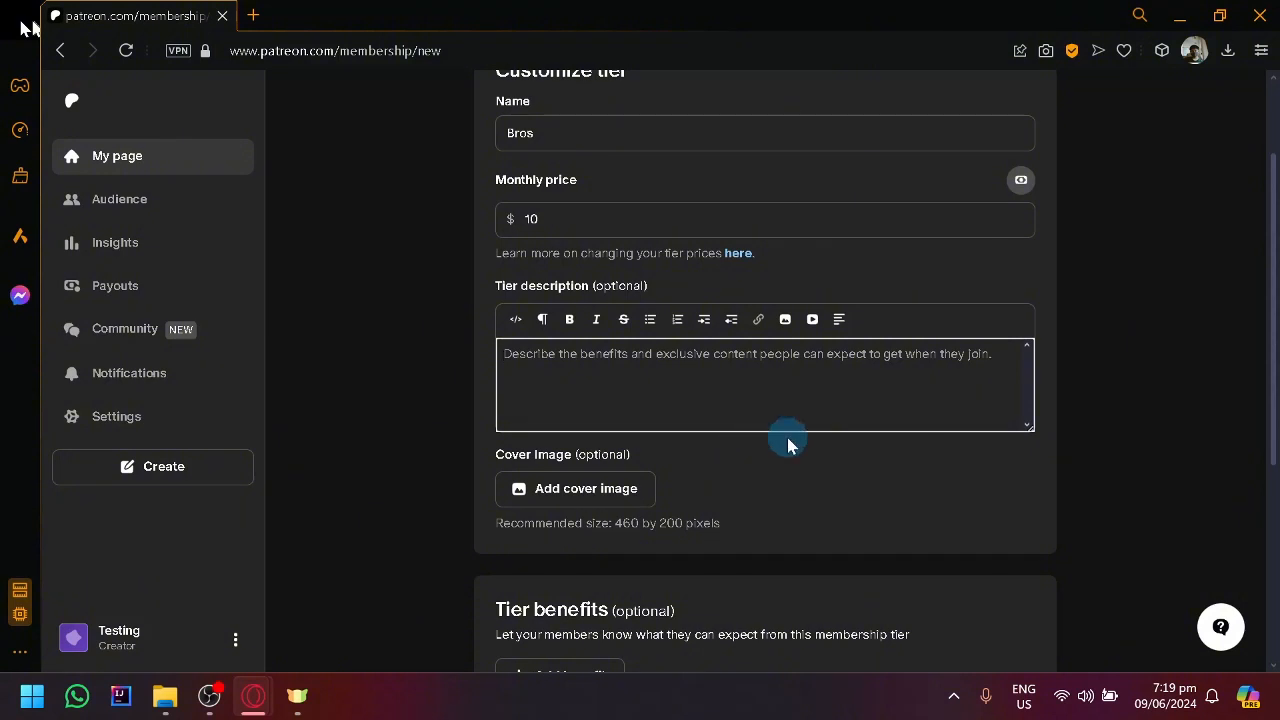
{"action": "type", "text": "You will get ex"}
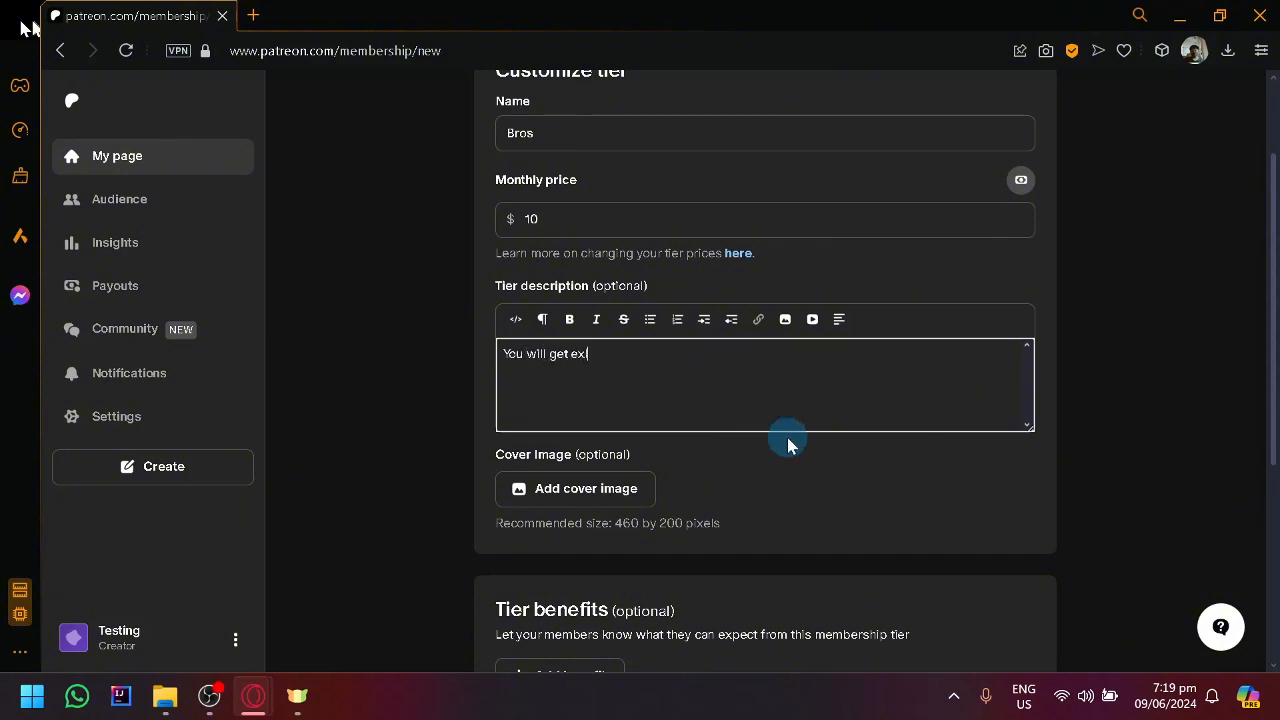
{"action": "type", "text": "clustive"}
{"action": "key", "text": "BackSpace"}
{"action": "key", "text": "BackSpace"}
{"action": "key", "text": "BackSpace"}
{"action": "key", "text": "BackSpace"}
{"action": "key", "text": "BackSpace"}
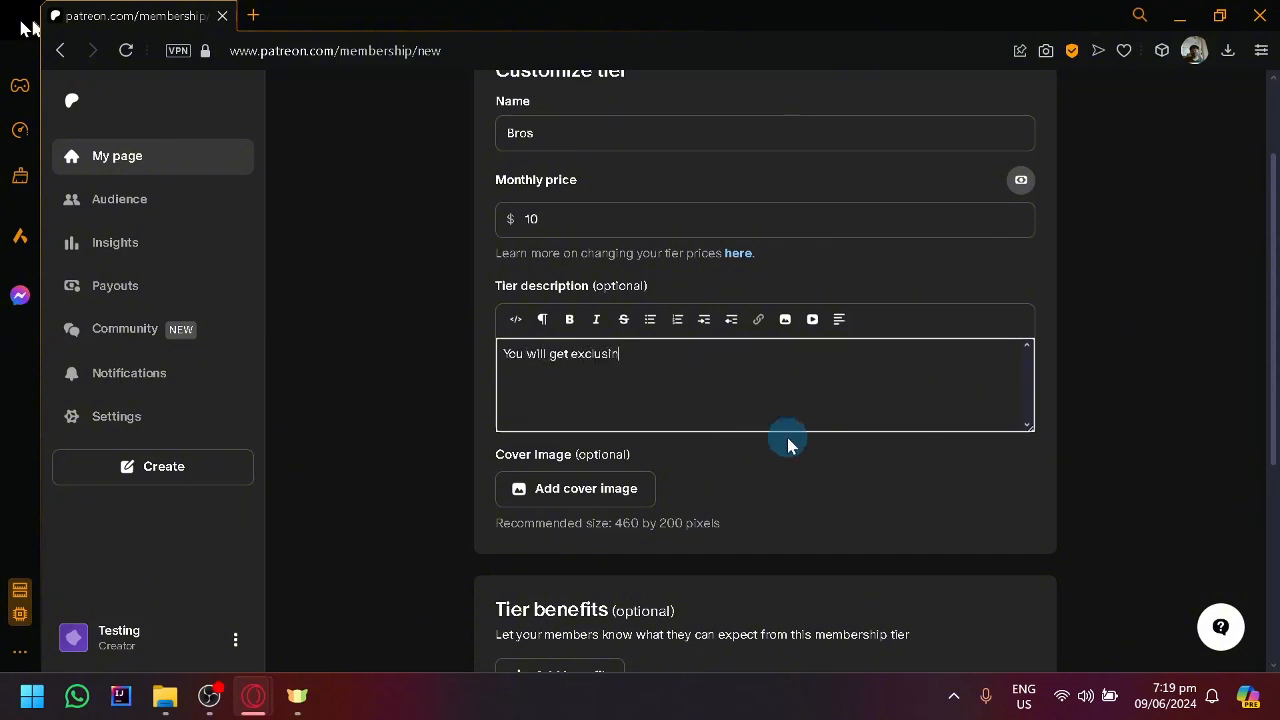
{"action": "type", "text": "ive contents"}
- Enable the 7-day free trial for the Bros tier and save the tier without adding a benefit
{"action": "scroll", "coordinate": [690, 522], "scroll_direction": "down", "scroll_amount": 3}
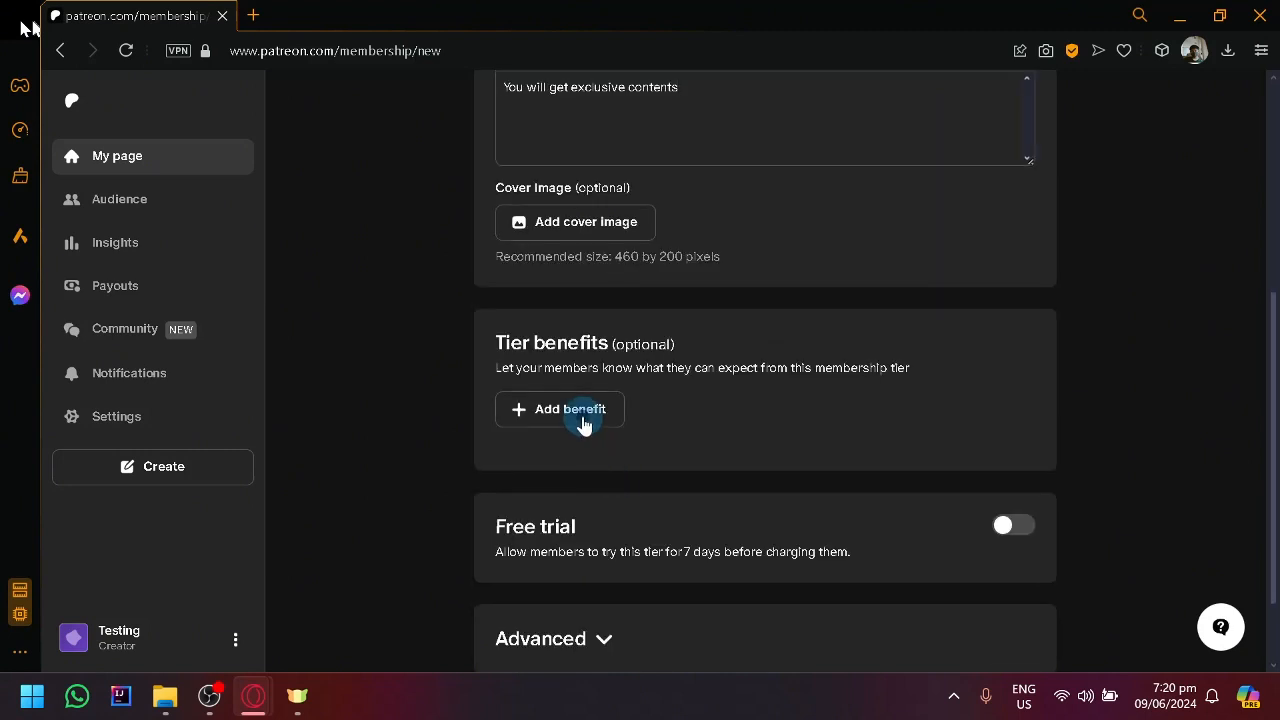
{"action": "left_click", "coordinate": [585, 423]}
{"action": "scroll", "coordinate": [1138, 351], "scroll_direction": "down", "scroll_amount": 1}
{"action": "left_click", "coordinate": [1138, 351]}
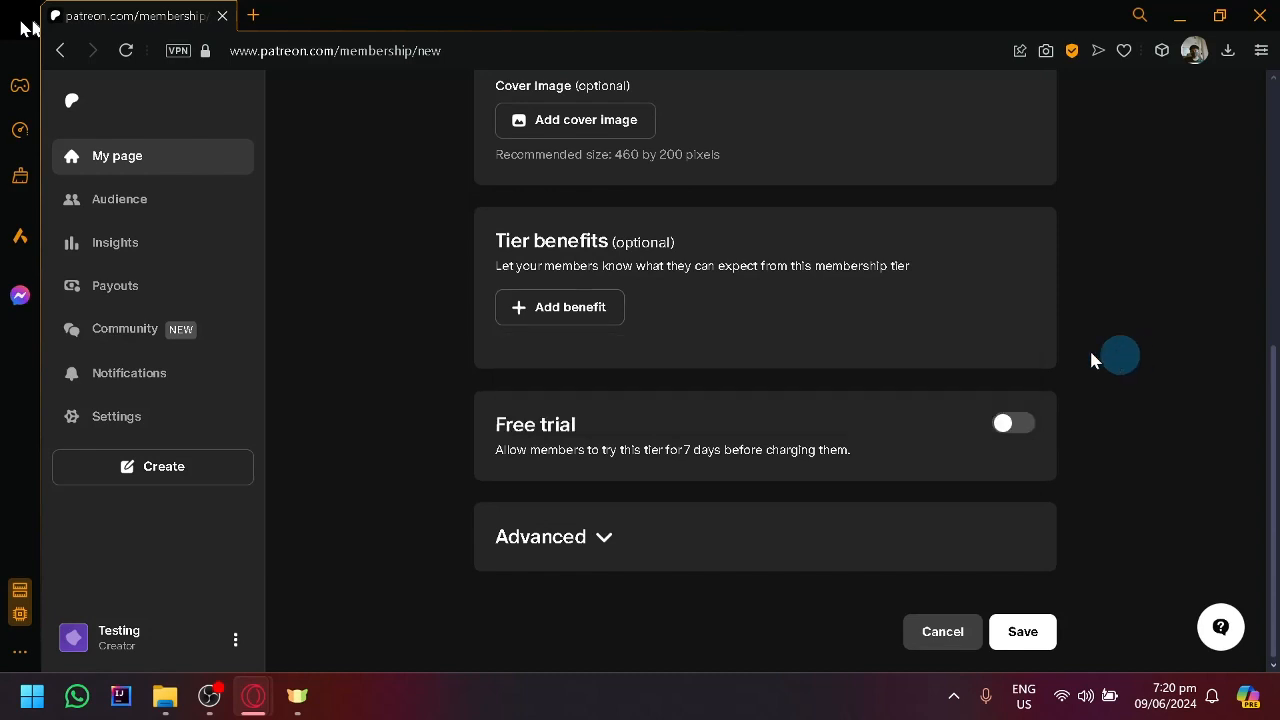
{"action": "left_click", "coordinate": [1007, 424]}
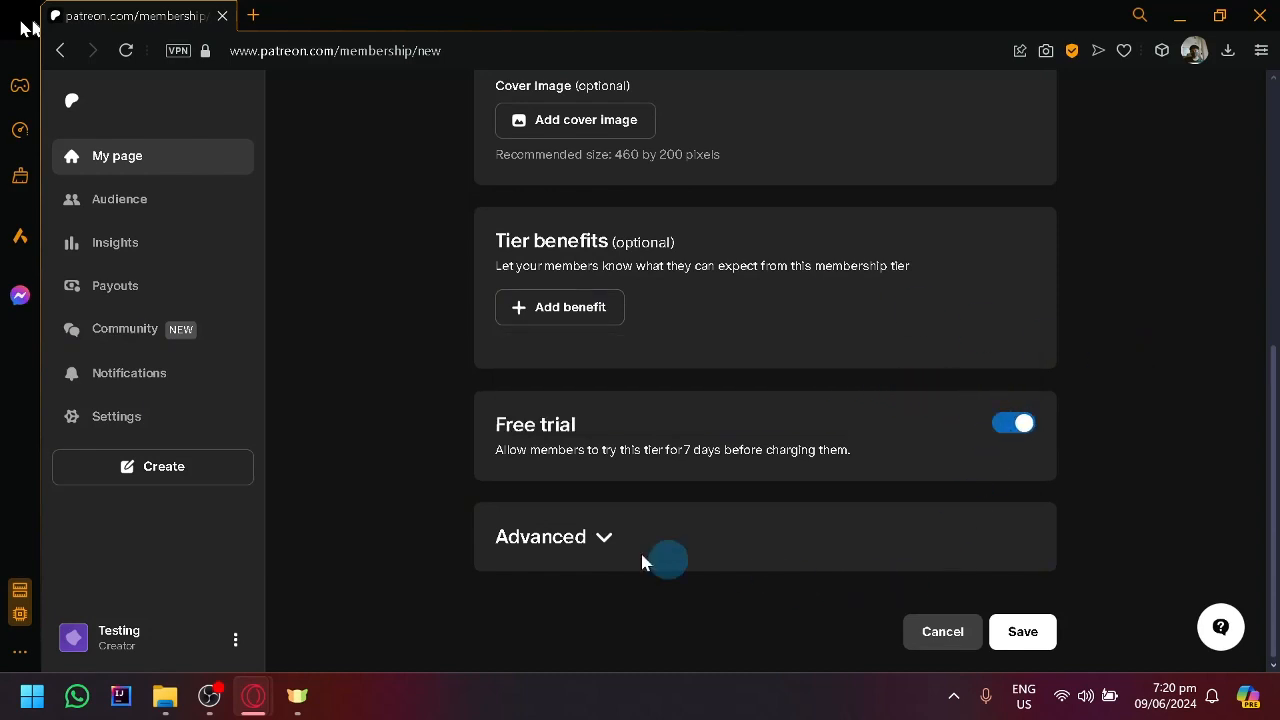
{"action": "left_click", "coordinate": [1025, 629]}
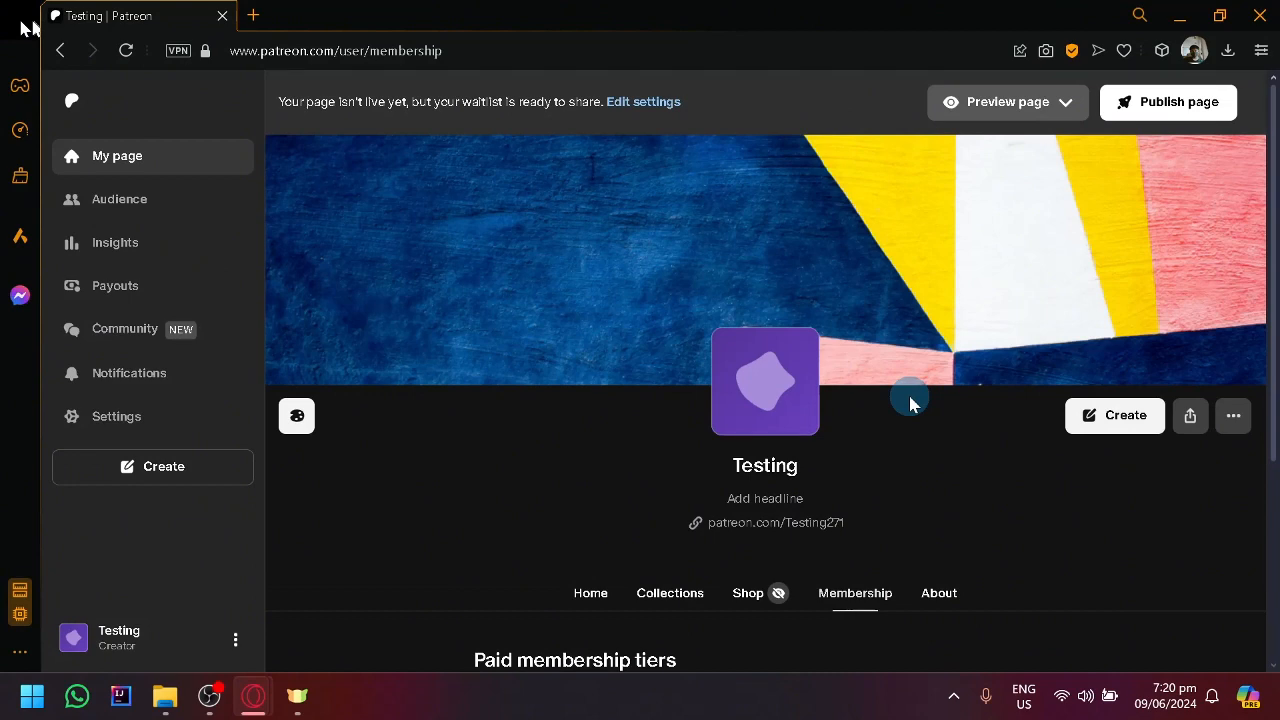
{"action": "scroll", "coordinate": [910, 403], "scroll_direction": "down", "scroll_amount": 3}
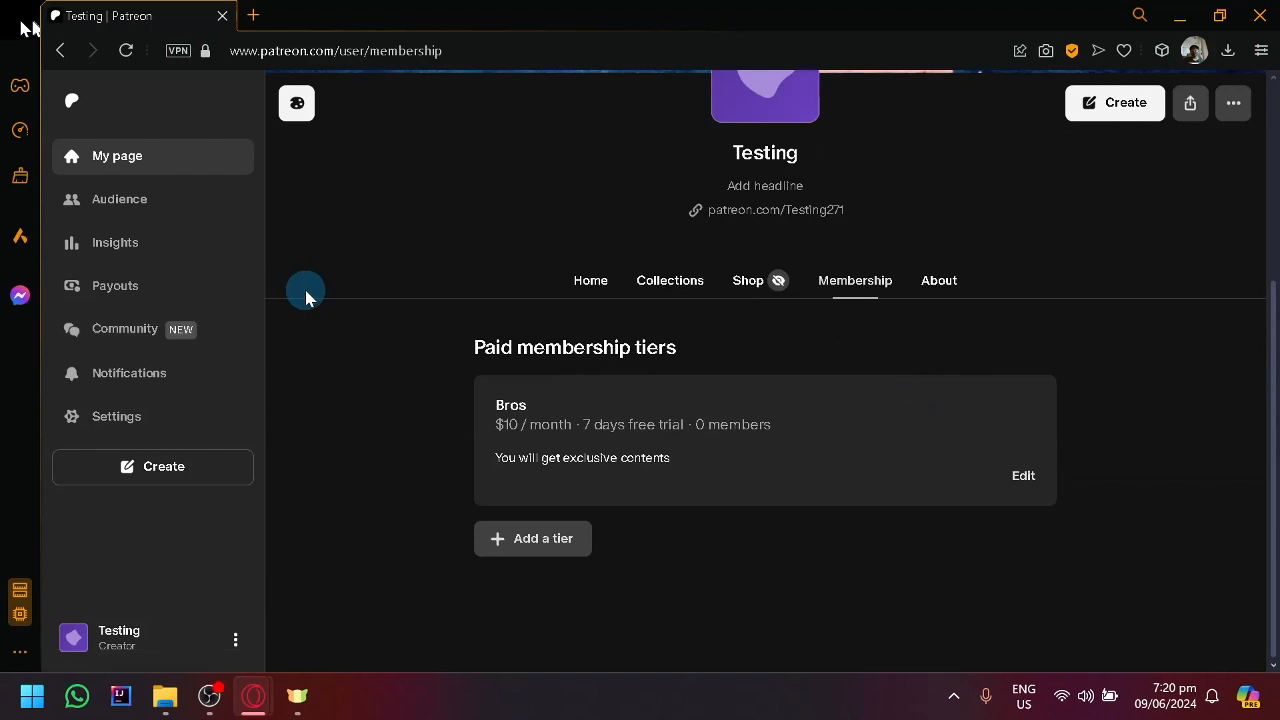
{"action": "left_click", "coordinate": [543, 541]}
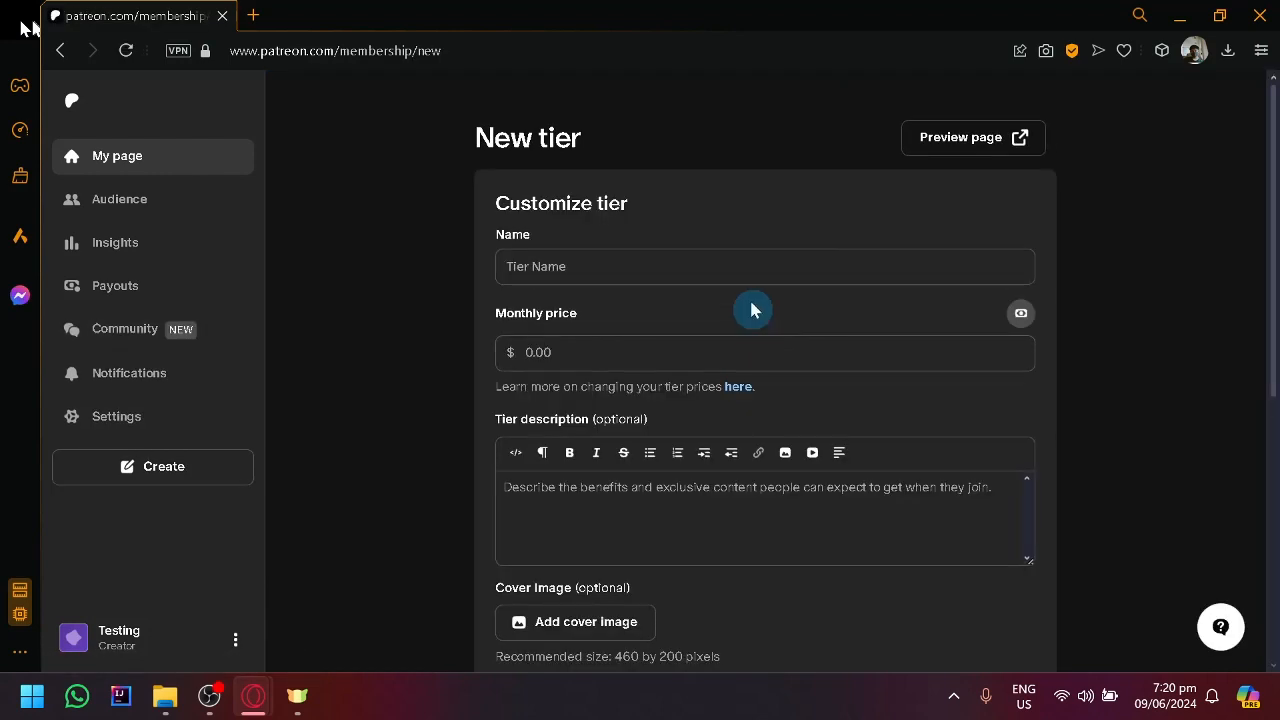
{"action": "left_click", "coordinate": [719, 265]}
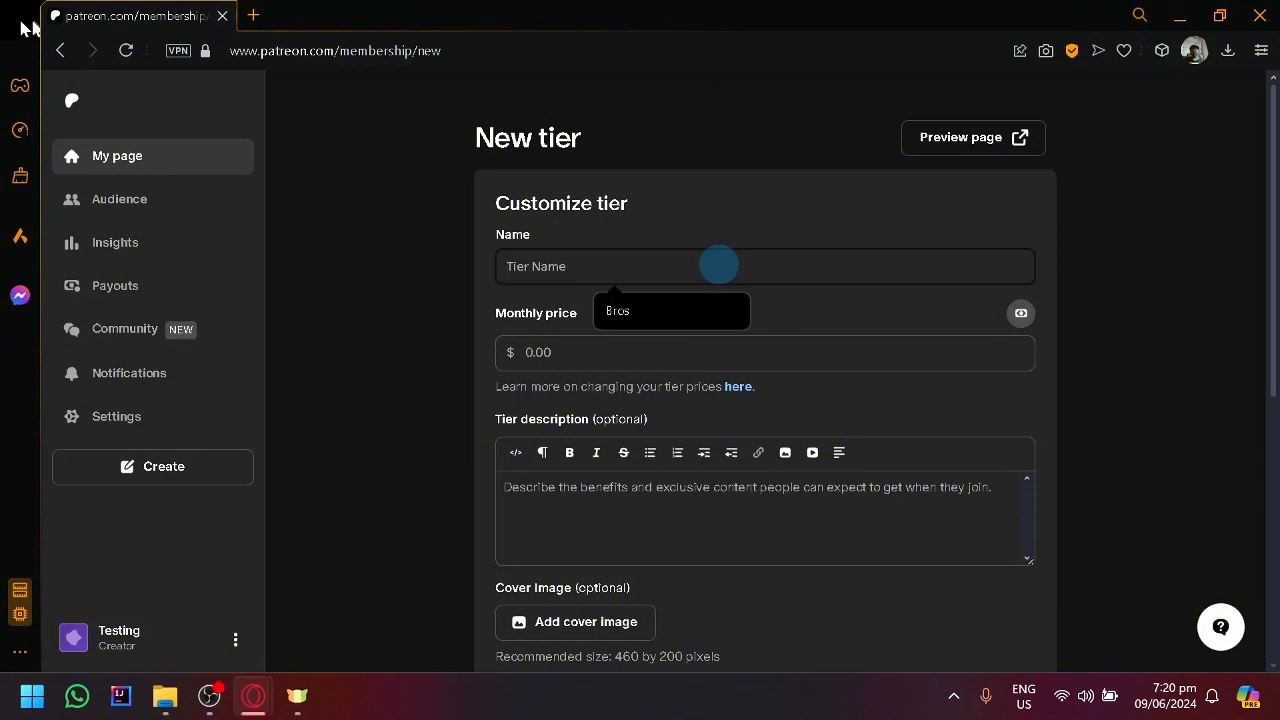
{"action": "type", "text": "Bro Plus"}
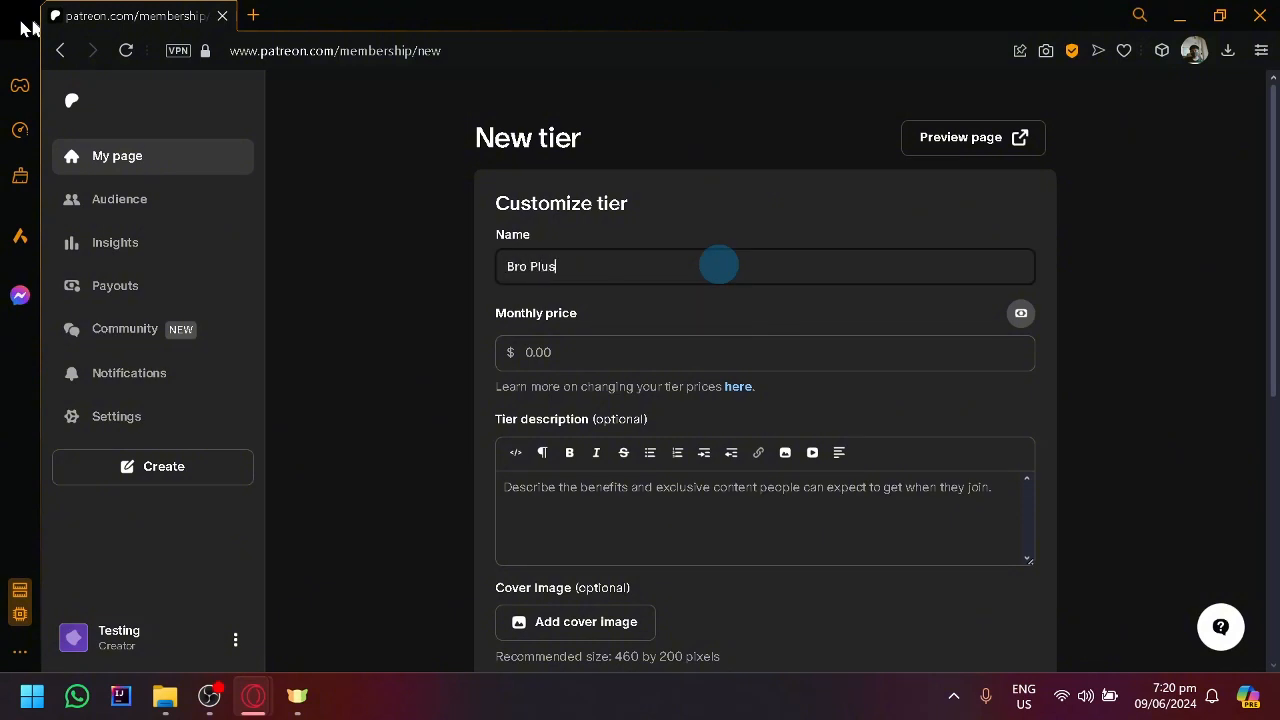
{"action": "left_click", "coordinate": [717, 340]}
{"action": "type", "text": "30"}
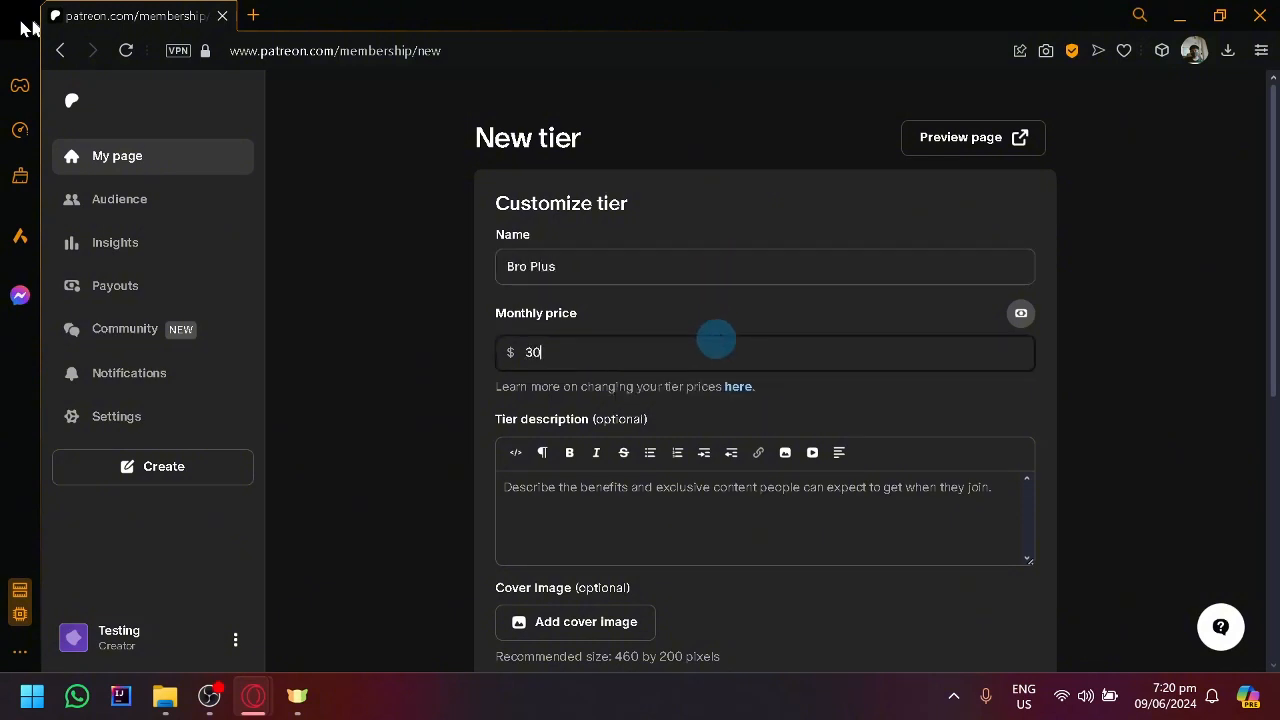
{"action": "scroll", "coordinate": [837, 517], "scroll_direction": "down", "scroll_amount": 5}
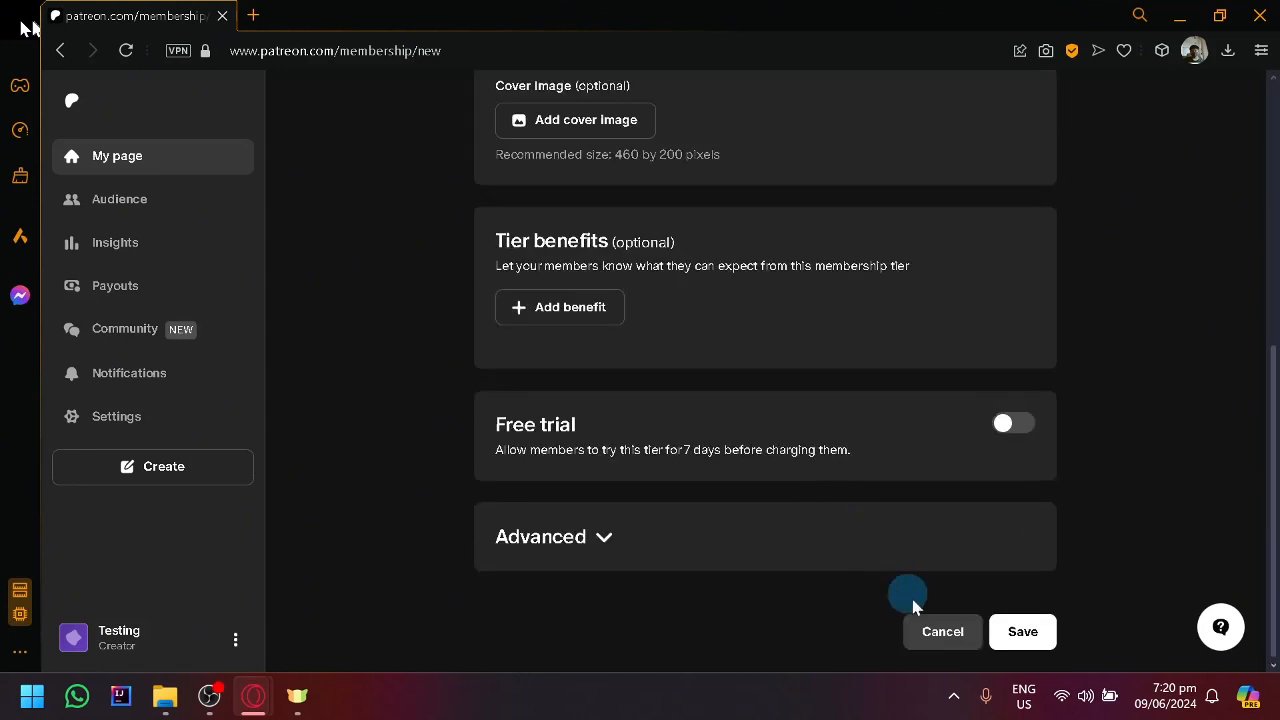
{"action": "left_click", "coordinate": [928, 640]}
{"action": "left_click", "coordinate": [862, 424]}
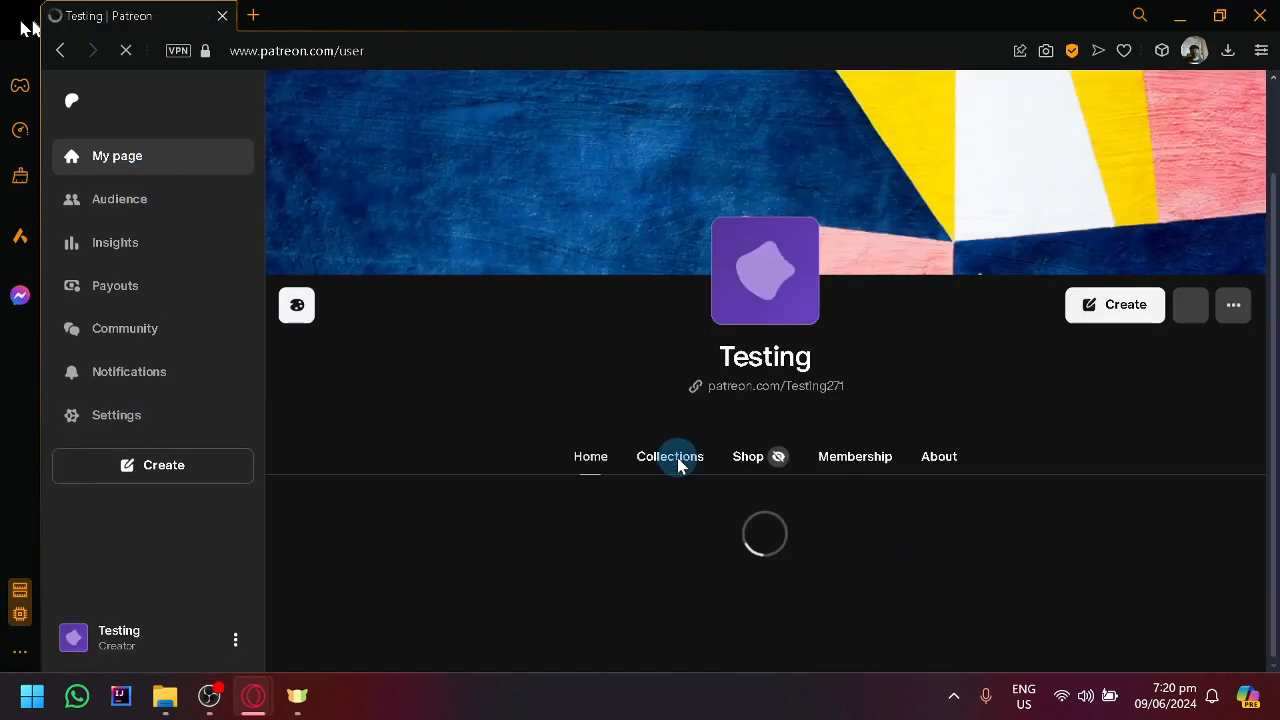
- Add a new digital product to the shop, titled "Photo of my cat" with a price of $20
{"action": "left_click", "coordinate": [758, 484]}
{"action": "scroll", "coordinate": [760, 488], "scroll_direction": "down", "scroll_amount": 4}
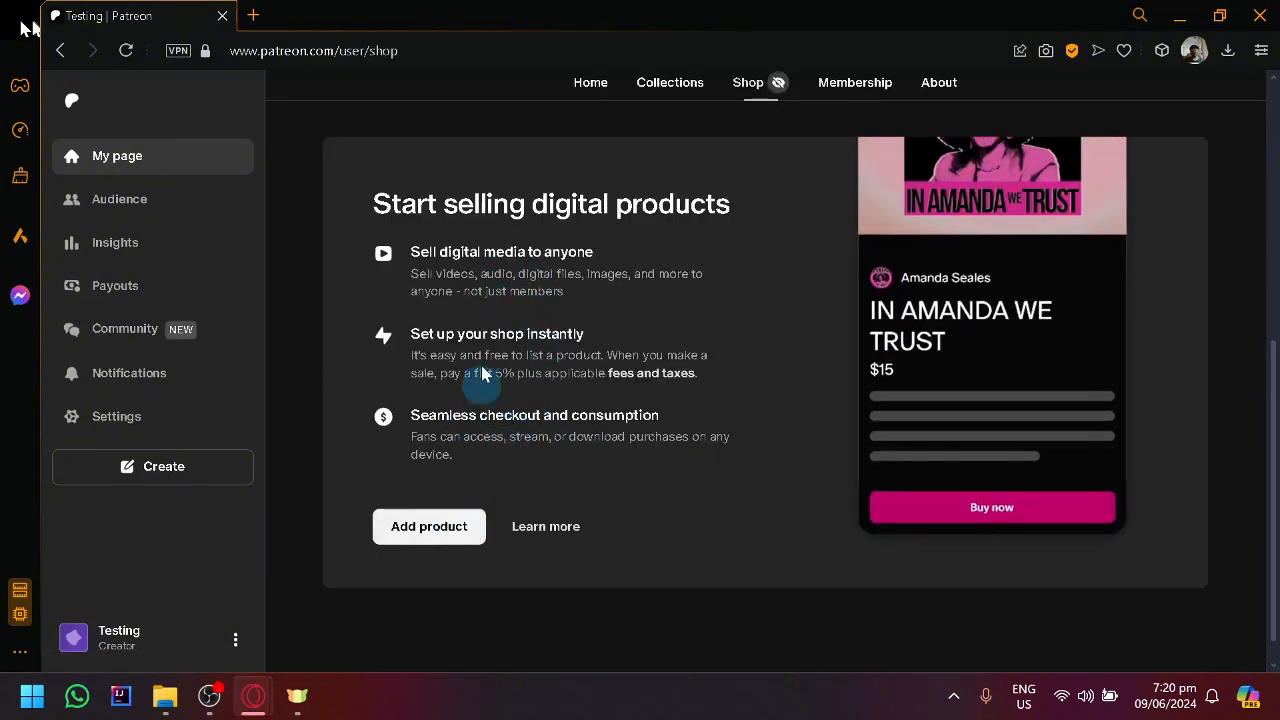
{"action": "left_click", "coordinate": [453, 540]}
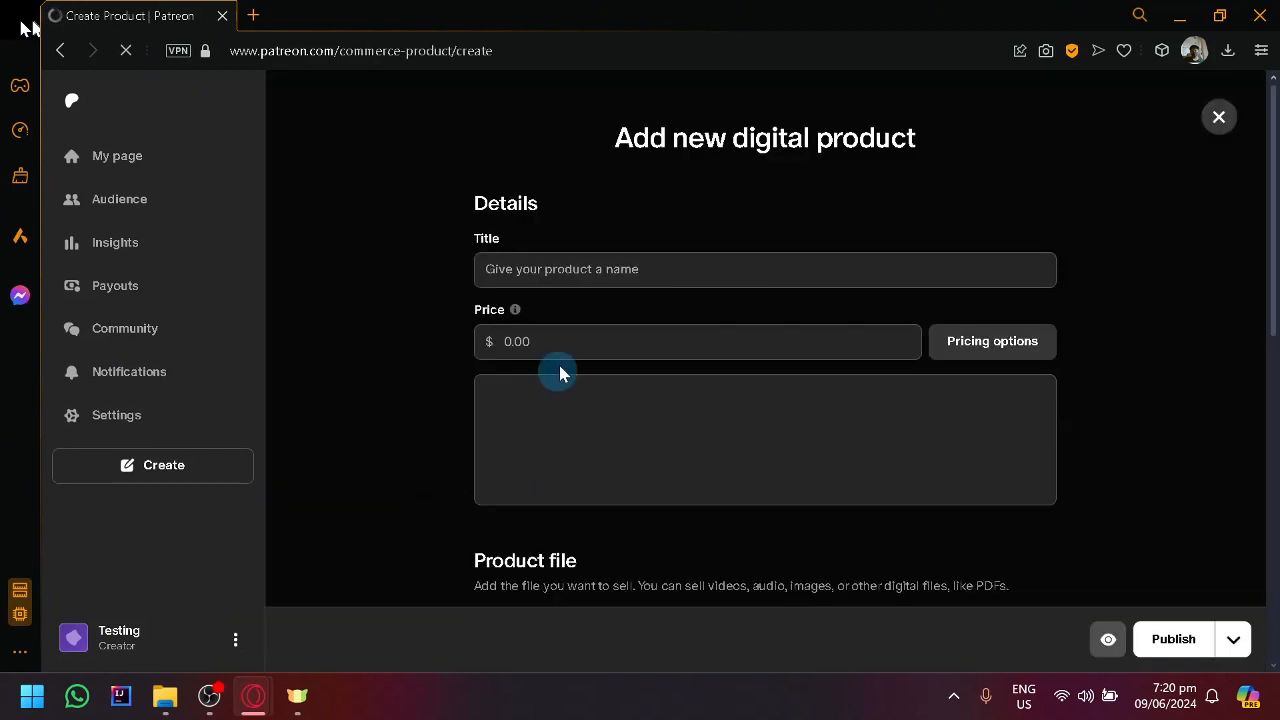
{"action": "left_click", "coordinate": [600, 269]}
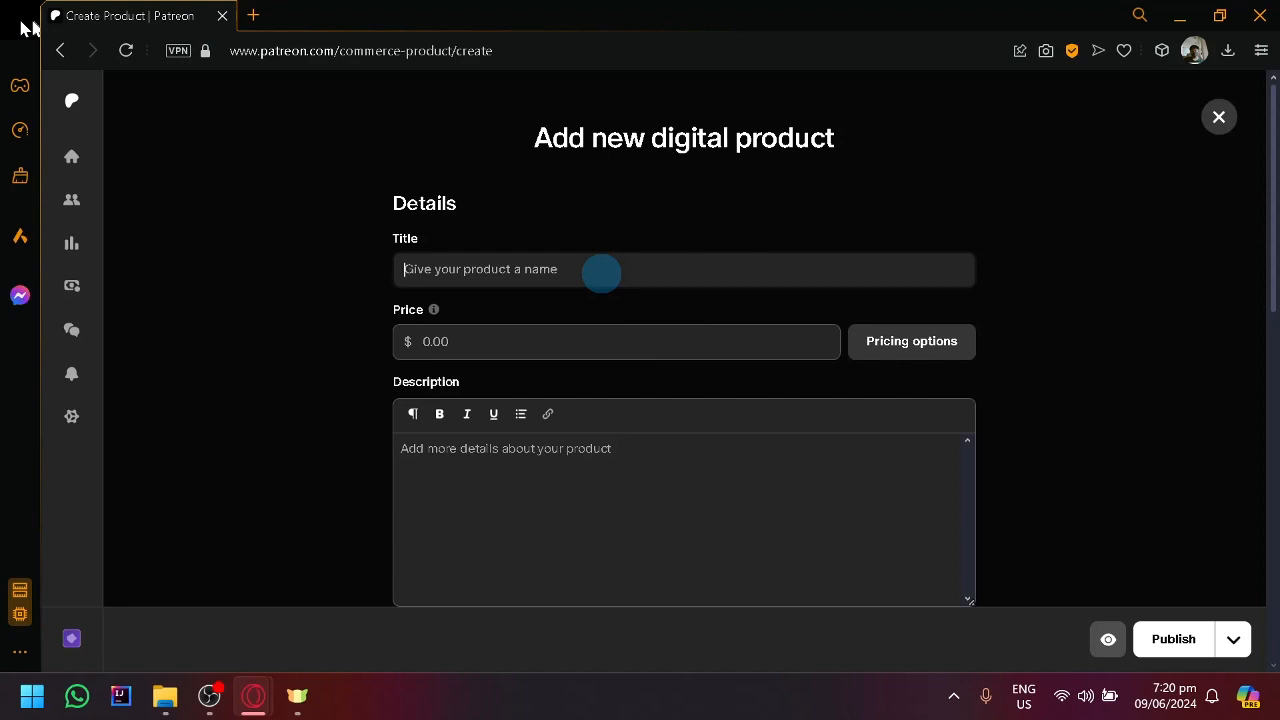
{"action": "type", "text": "Photo of my cat"}
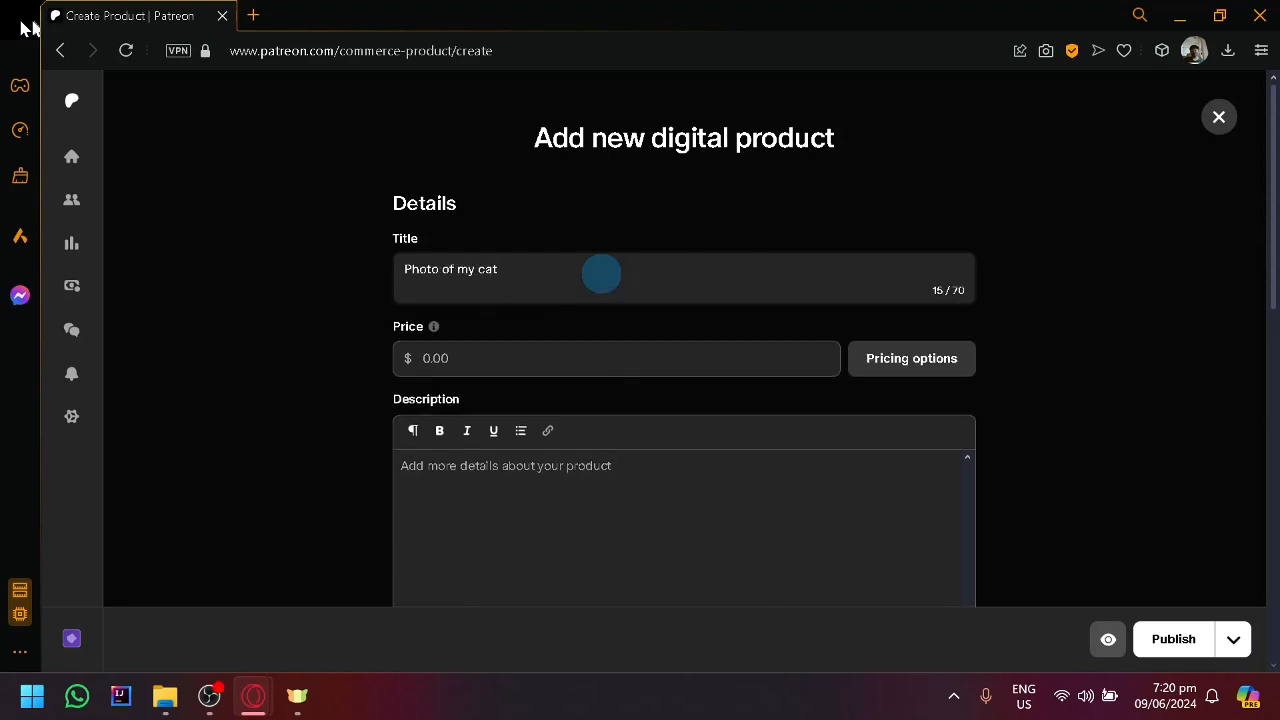
{"action": "left_click", "coordinate": [612, 350]}
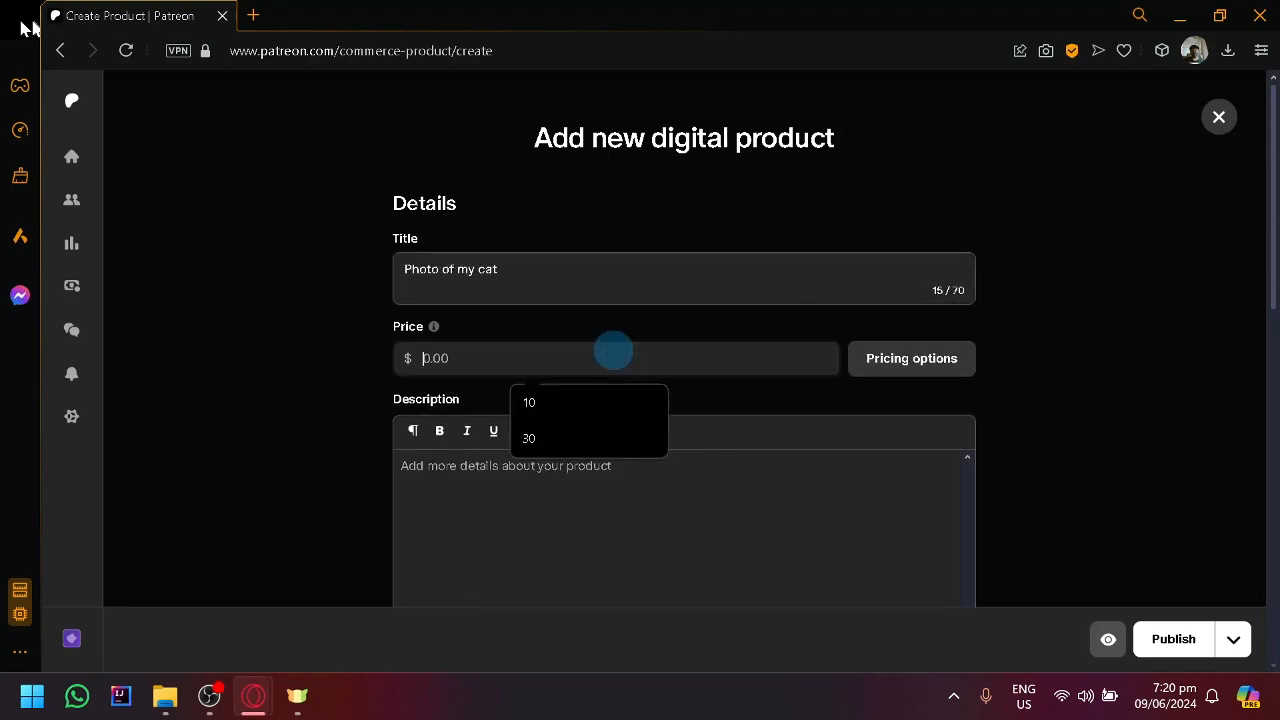
{"action": "type", "text": "20"}
- Look through the product's description, file and hero image sections, and agree to Patreon's Terms of Use and Privacy Policy
{"action": "scroll", "coordinate": [600, 356], "scroll_direction": "down", "scroll_amount": 1}
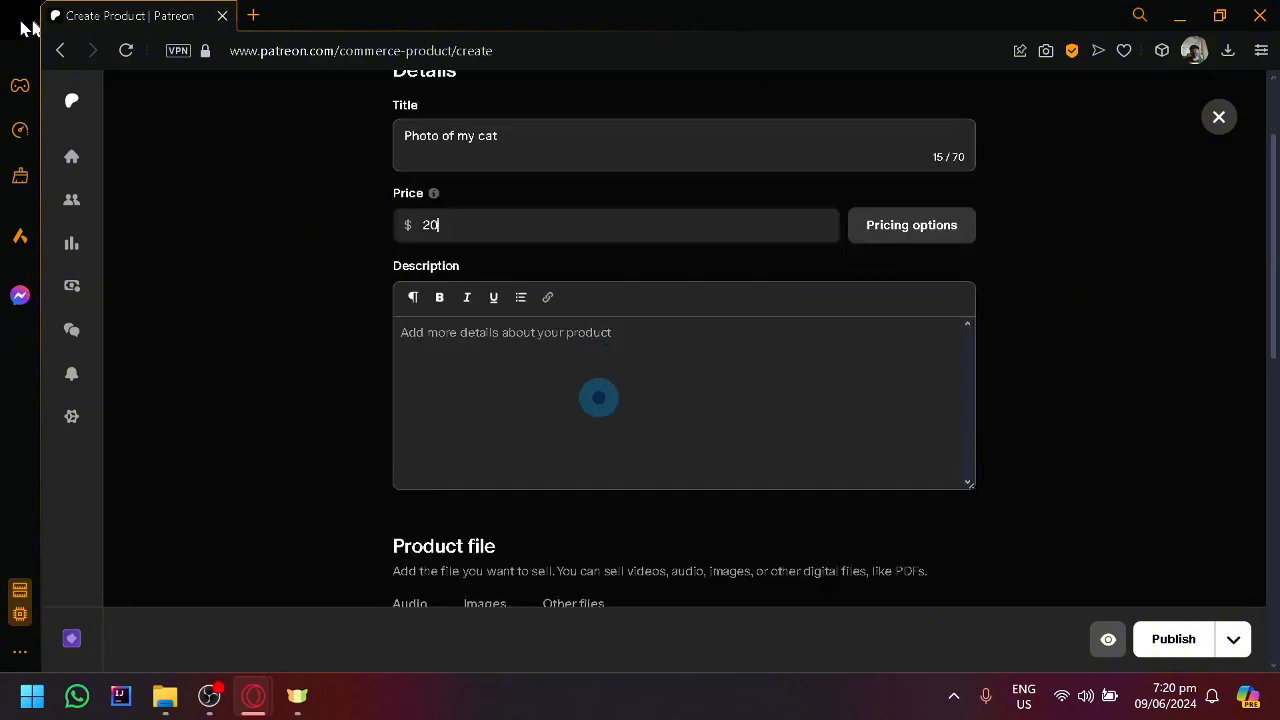
{"action": "left_click", "coordinate": [599, 398]}
{"action": "scroll", "coordinate": [599, 398], "scroll_direction": "down", "scroll_amount": 1}
{"action": "scroll", "coordinate": [600, 400], "scroll_direction": "up", "scroll_amount": 2}
{"action": "scroll", "coordinate": [600, 405], "scroll_direction": "down", "scroll_amount": 5}
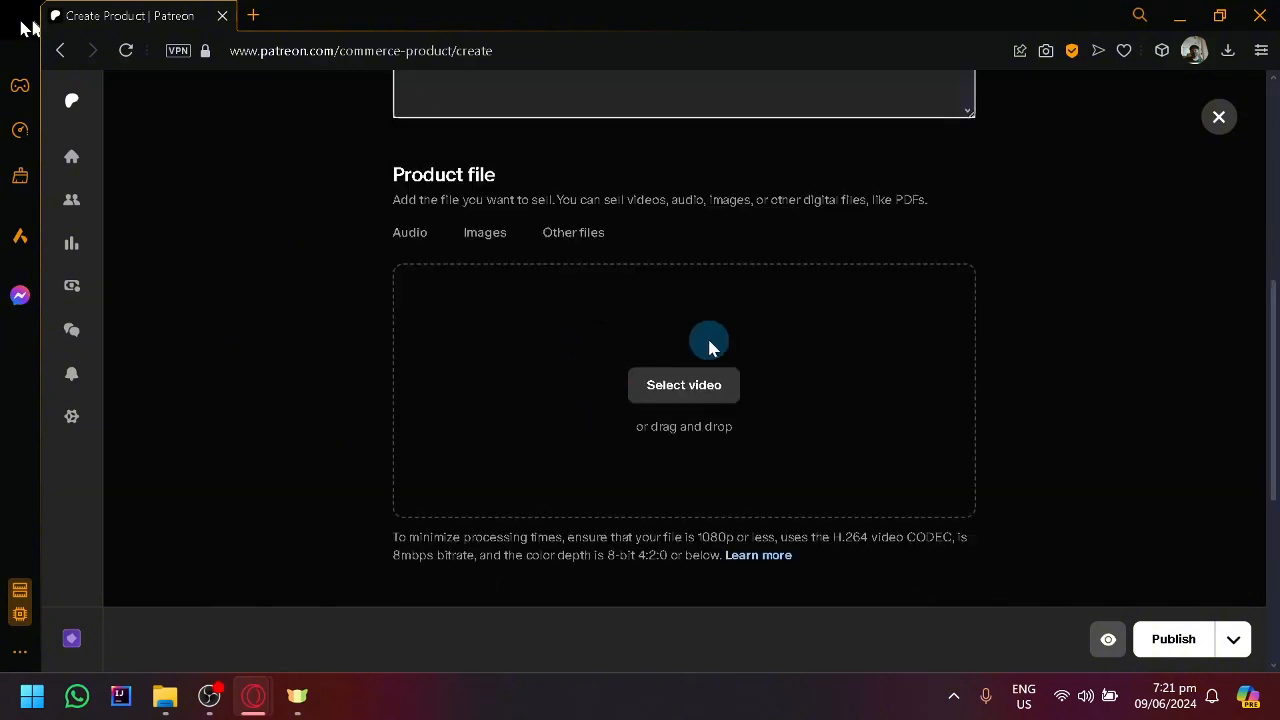
{"action": "scroll", "coordinate": [781, 249], "scroll_direction": "down", "scroll_amount": 4}
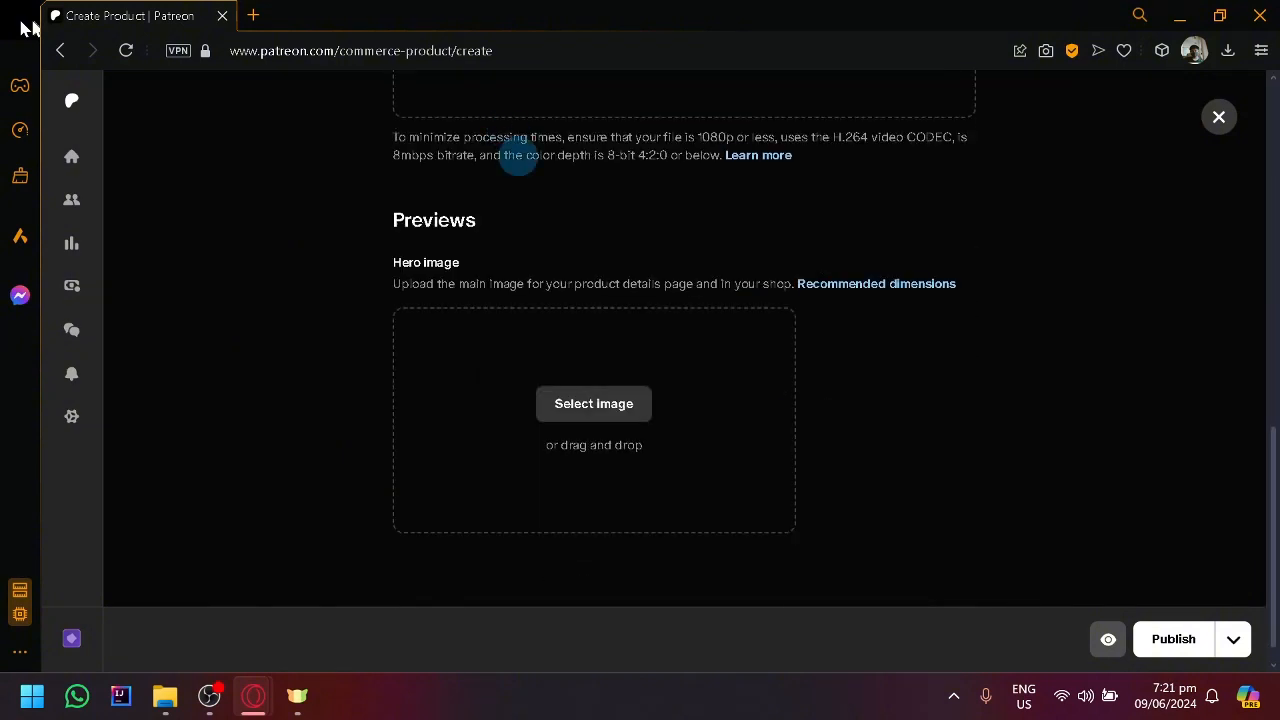
{"action": "scroll", "coordinate": [951, 500], "scroll_direction": "up", "scroll_amount": 4}
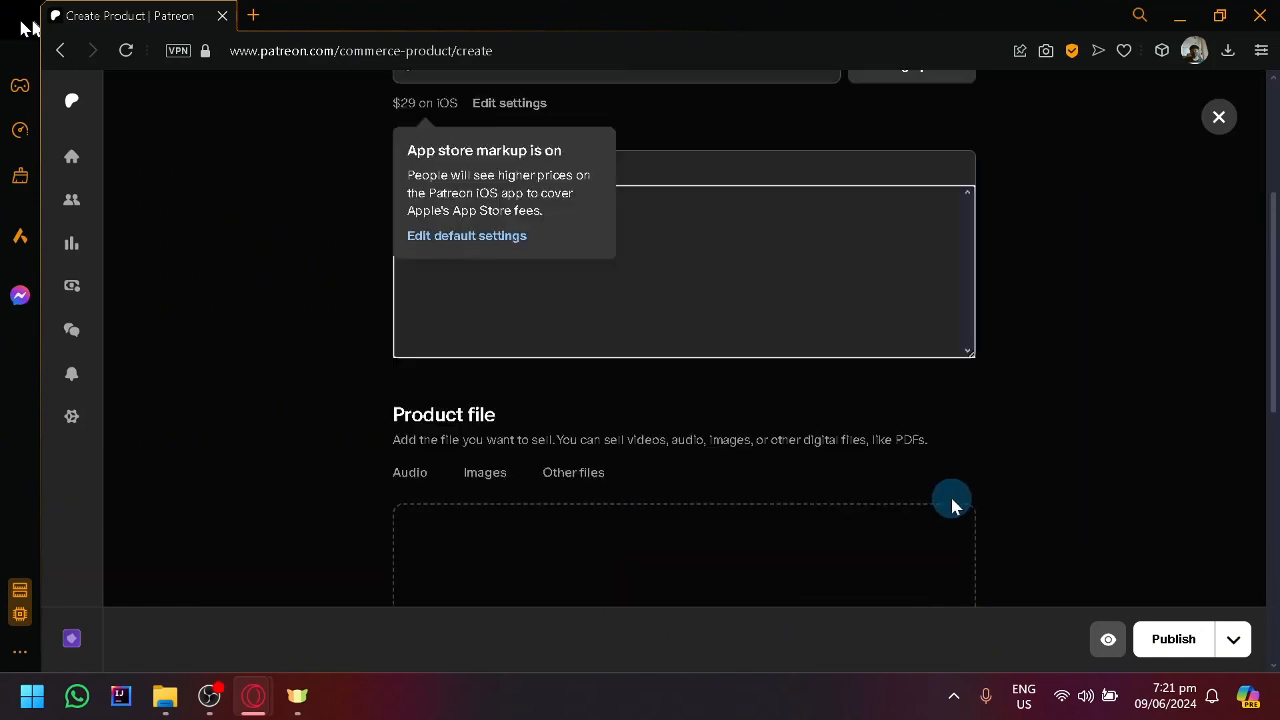
{"action": "scroll", "coordinate": [1071, 517], "scroll_direction": "down", "scroll_amount": 4}
{"action": "scroll", "coordinate": [1060, 497], "scroll_direction": "up", "scroll_amount": 4}
{"action": "scroll", "coordinate": [845, 417], "scroll_direction": "down", "scroll_amount": 5}
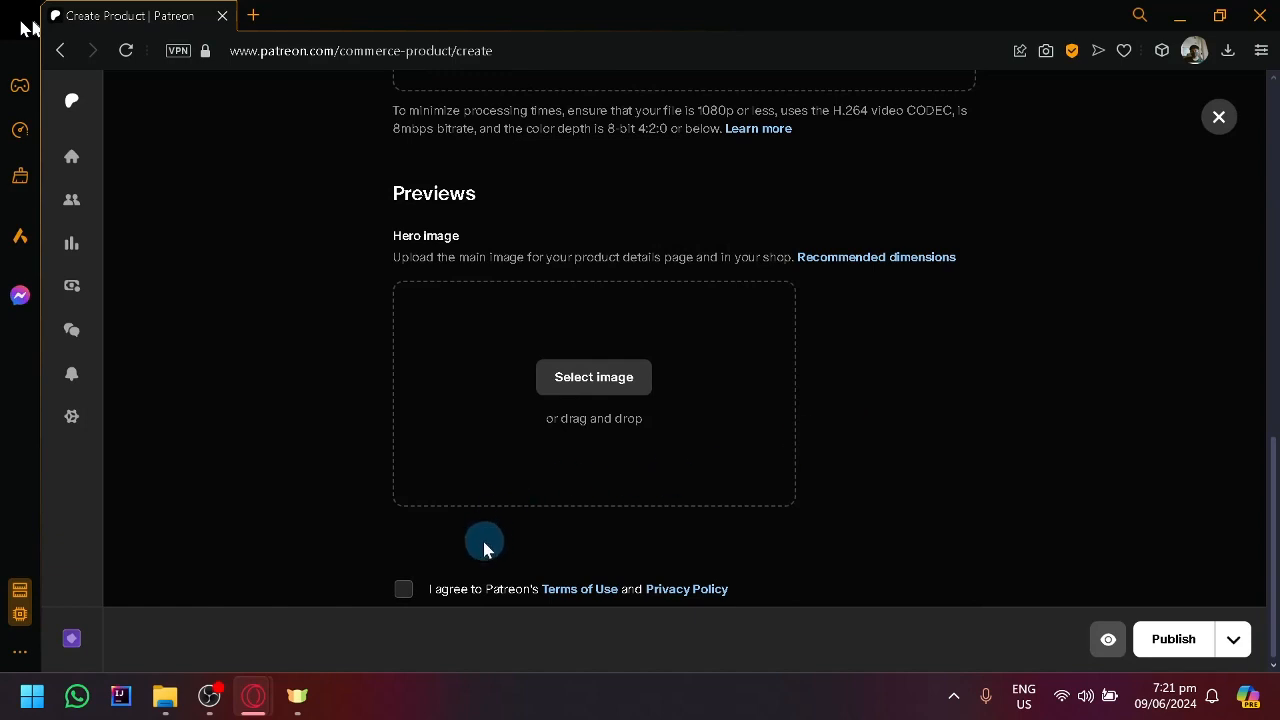
{"action": "left_click", "coordinate": [416, 590]}
{"action": "scroll", "coordinate": [715, 263], "scroll_direction": "up", "scroll_amount": 5}
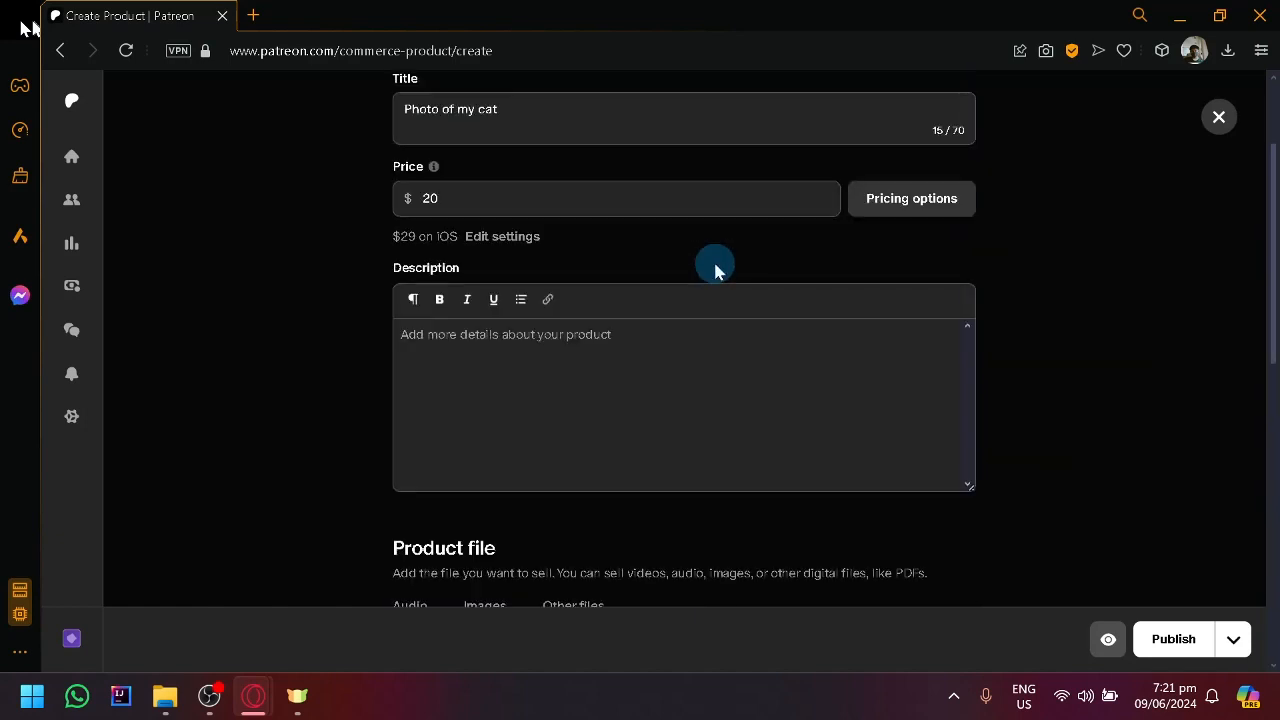
{"action": "scroll", "coordinate": [715, 268], "scroll_direction": "down", "scroll_amount": 5}
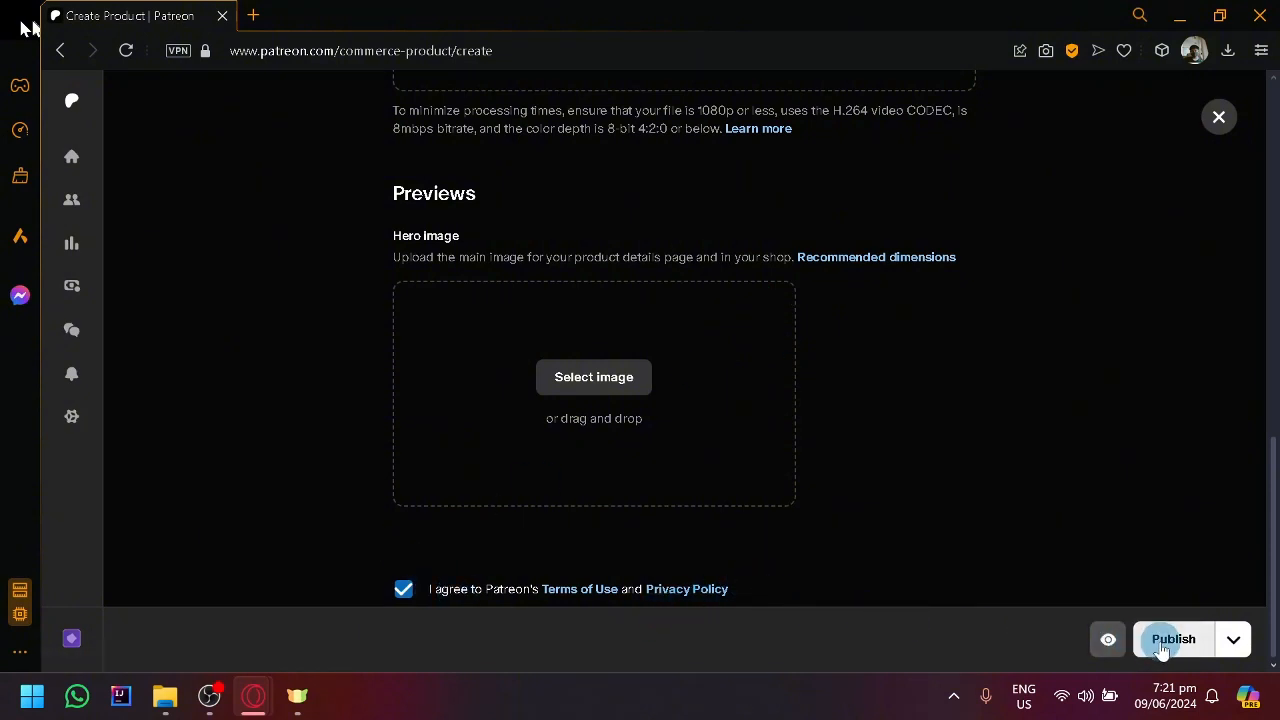
- Preview the product page for the cat photo as the public sees it, and close the preview
{"action": "left_click", "coordinate": [1107, 640]}
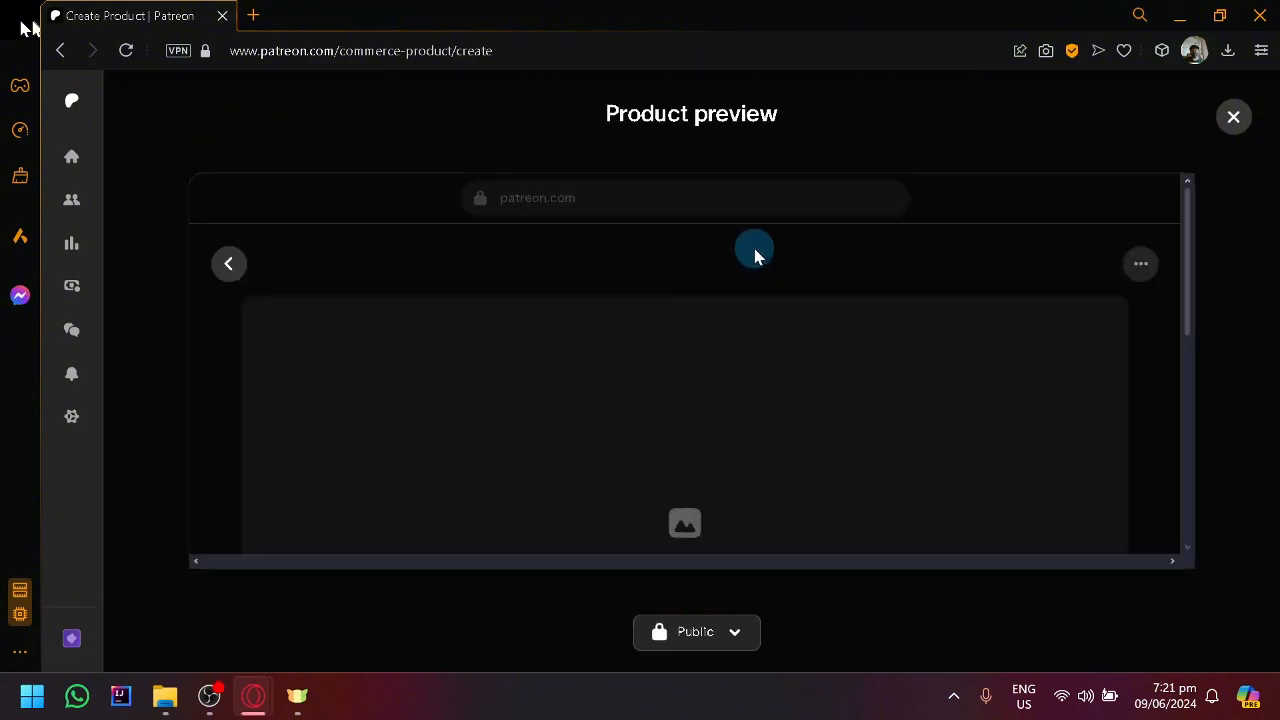
{"action": "scroll", "coordinate": [934, 431], "scroll_direction": "down", "scroll_amount": 3}
{"action": "scroll", "coordinate": [535, 407], "scroll_direction": "up", "scroll_amount": 2}
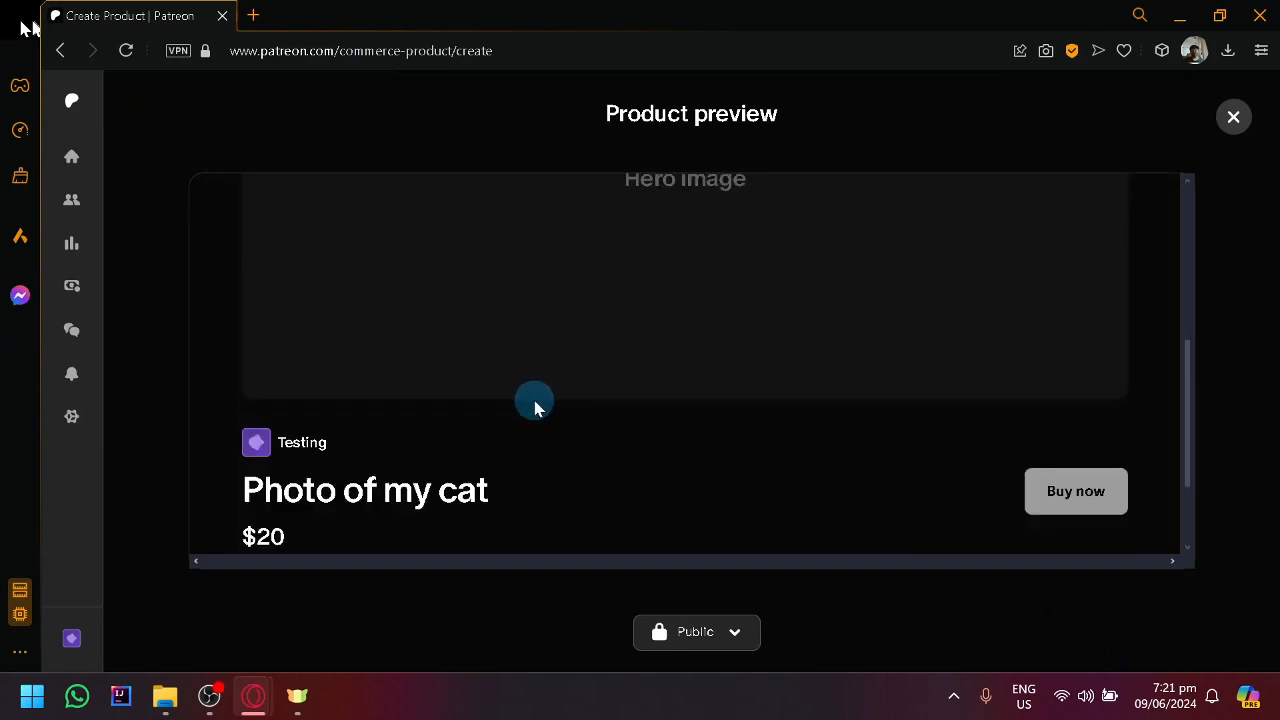
{"action": "scroll", "coordinate": [700, 400], "scroll_direction": "down", "scroll_amount": 3}
{"action": "scroll", "coordinate": [871, 391], "scroll_direction": "up", "scroll_amount": 3}
{"action": "left_click", "coordinate": [1235, 117]}
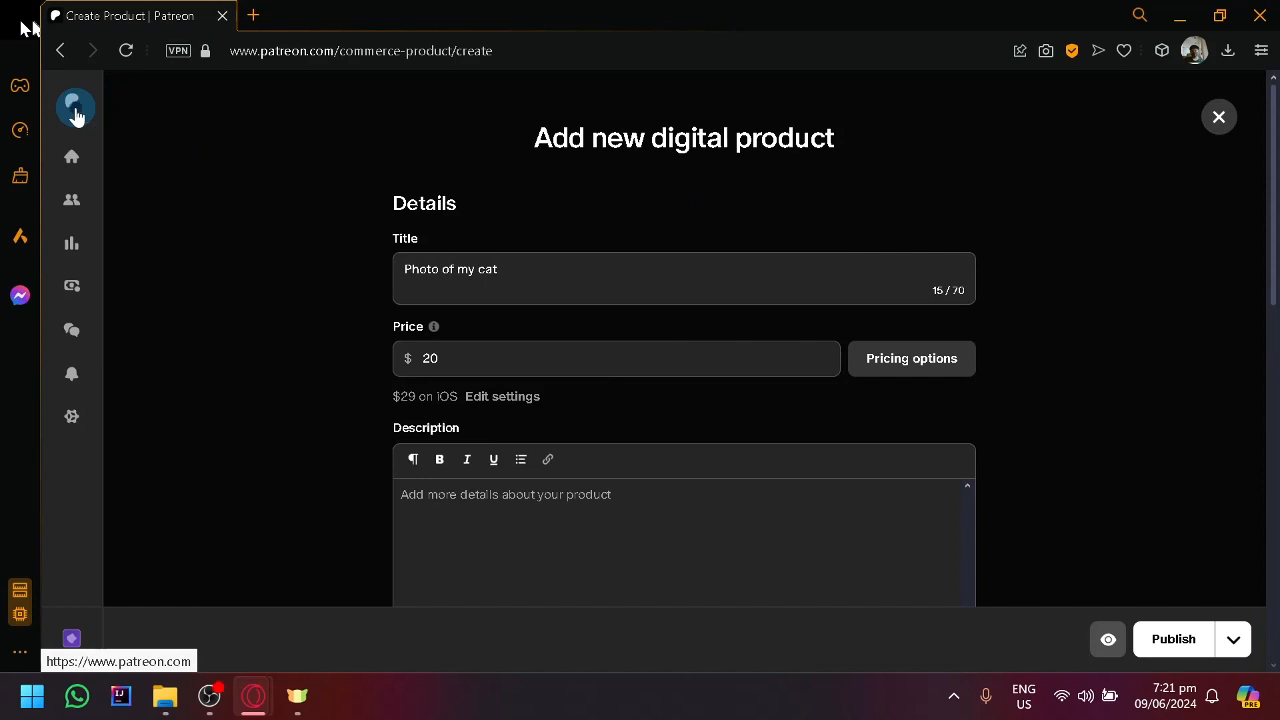
- Leave the product form without publishing and examine the setup checklist and ways to earn money on the creator page
{"action": "left_click", "coordinate": [75, 113]}
{"action": "left_click", "coordinate": [758, 156]}
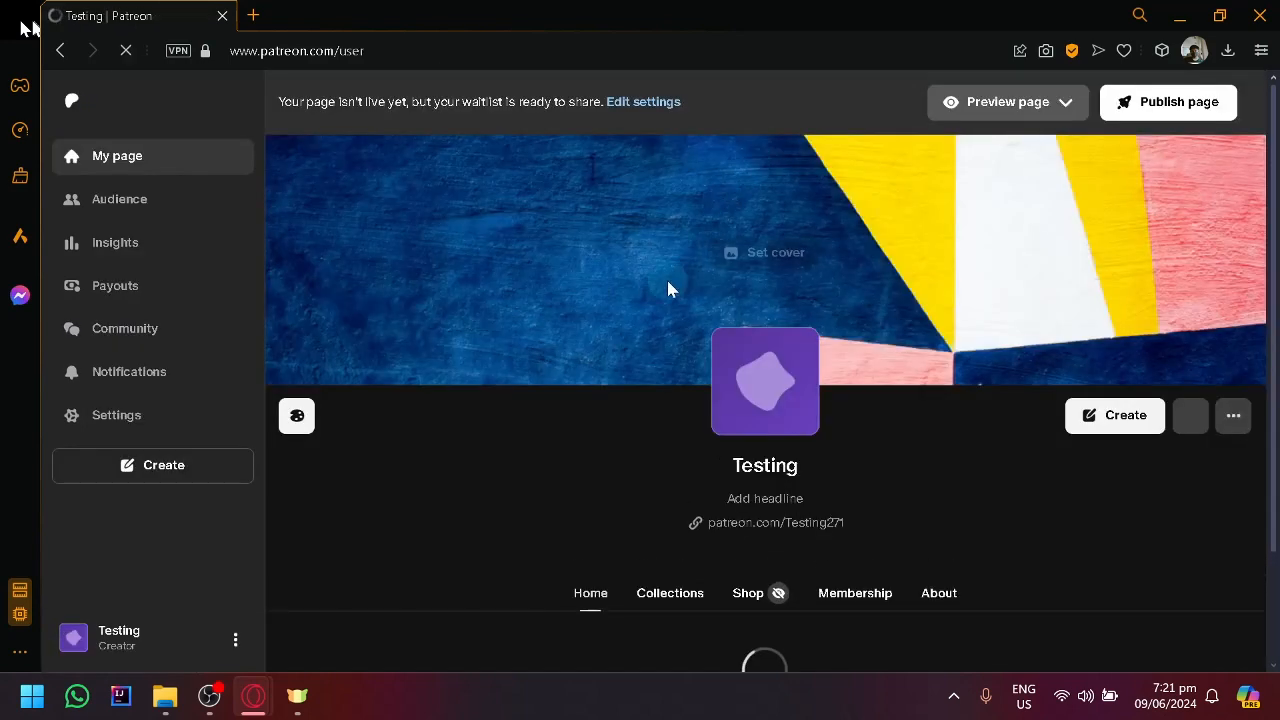
{"action": "scroll", "coordinate": [446, 402], "scroll_direction": "down", "scroll_amount": 5}
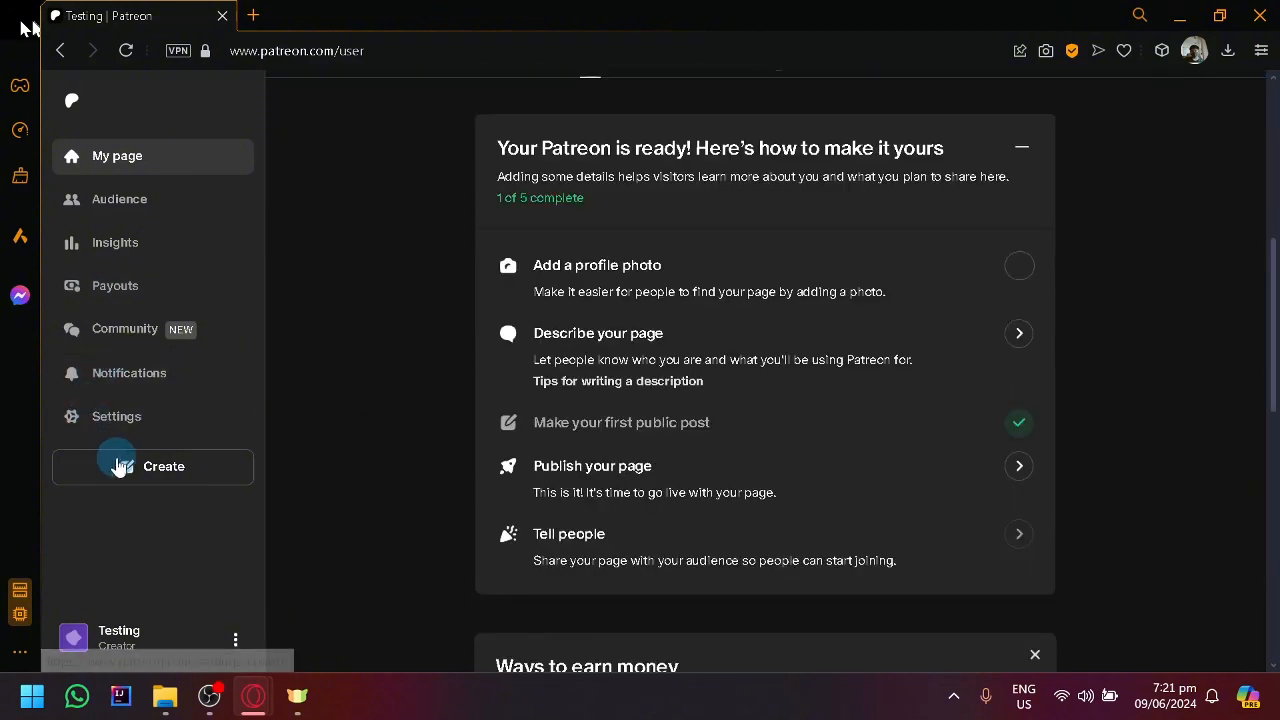
{"action": "scroll", "coordinate": [879, 461], "scroll_direction": "down", "scroll_amount": 3}
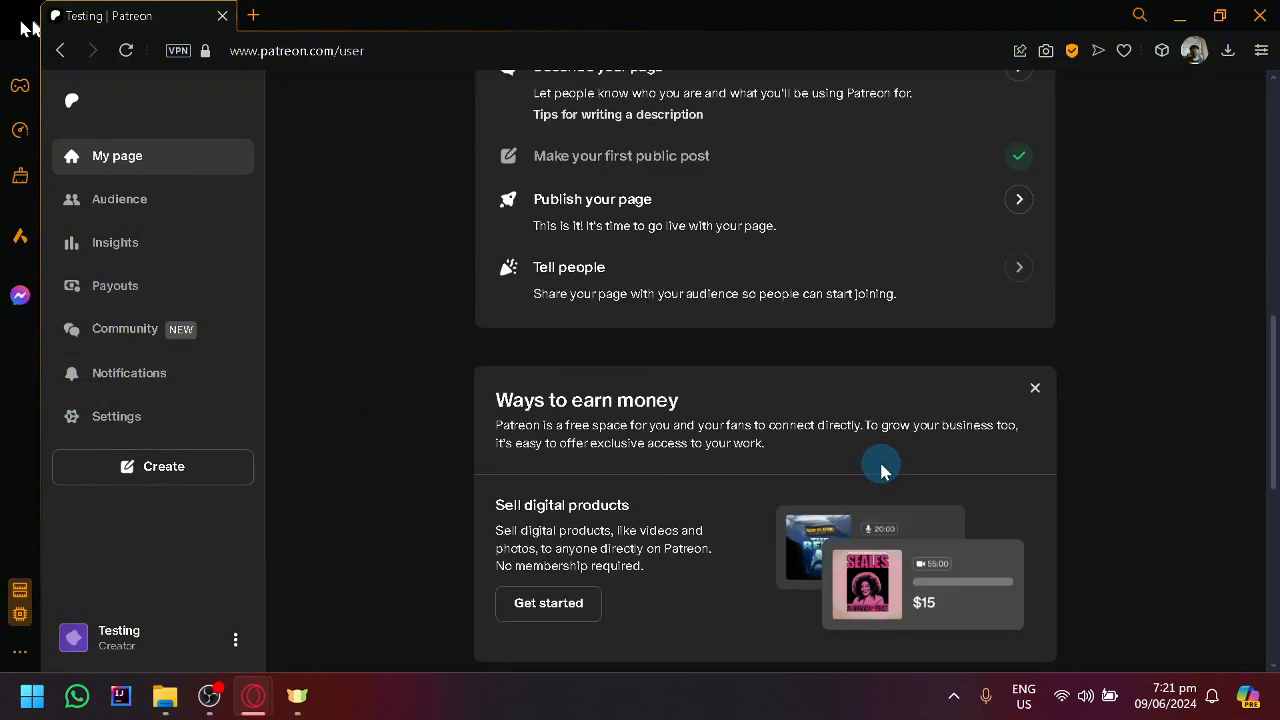
{"action": "scroll", "coordinate": [879, 461], "scroll_direction": "up", "scroll_amount": 8}
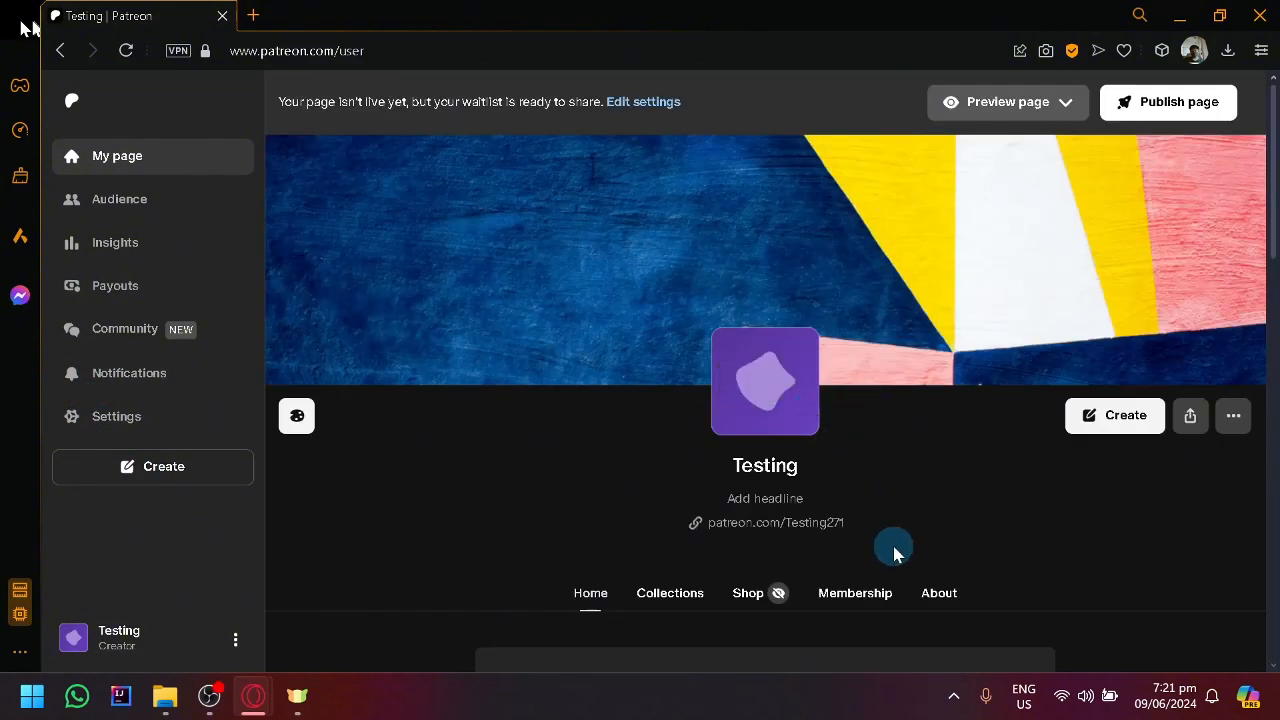